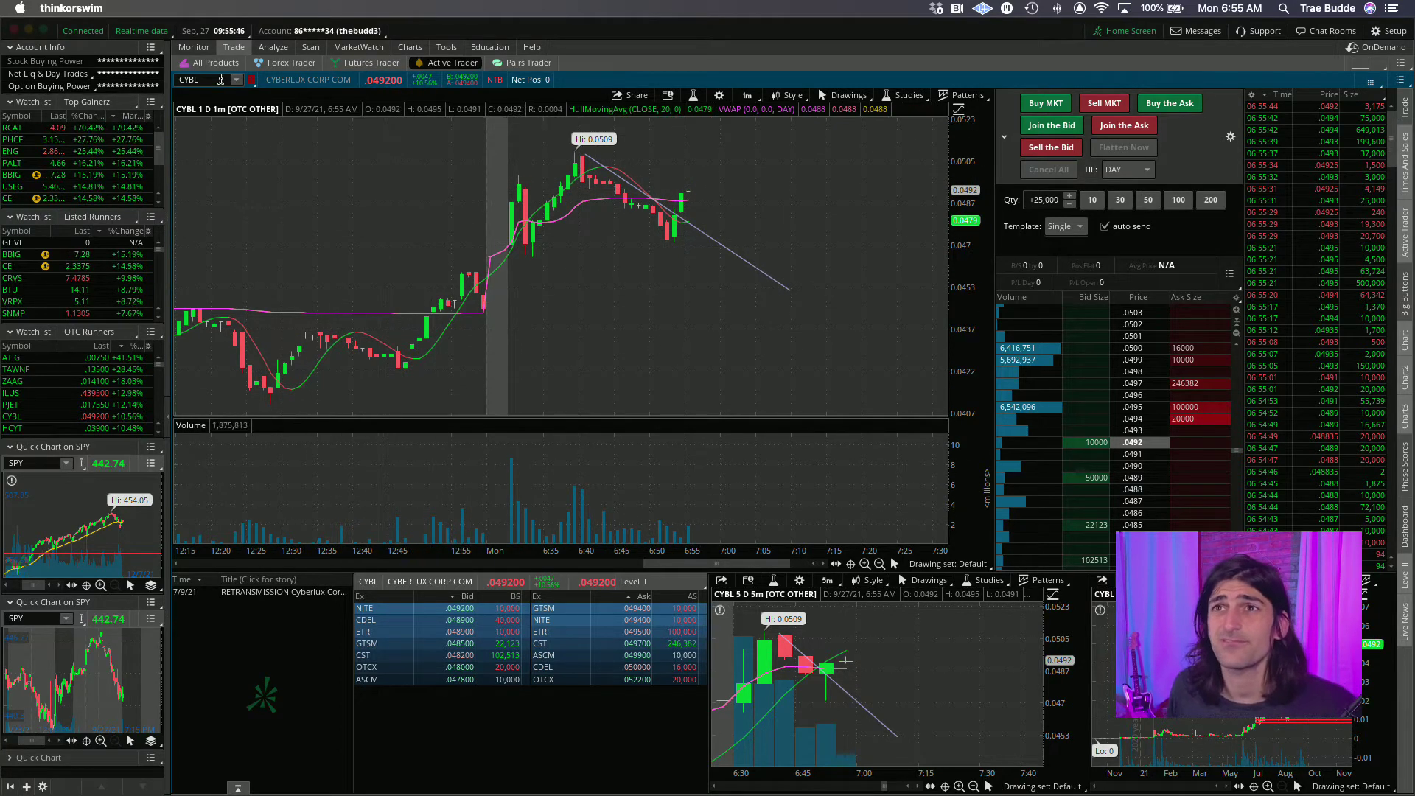
Step: Review today's activity and positions and the chart grid, then return to the CYBL trading view
{"action": "left_click", "coordinate": [205, 49]}
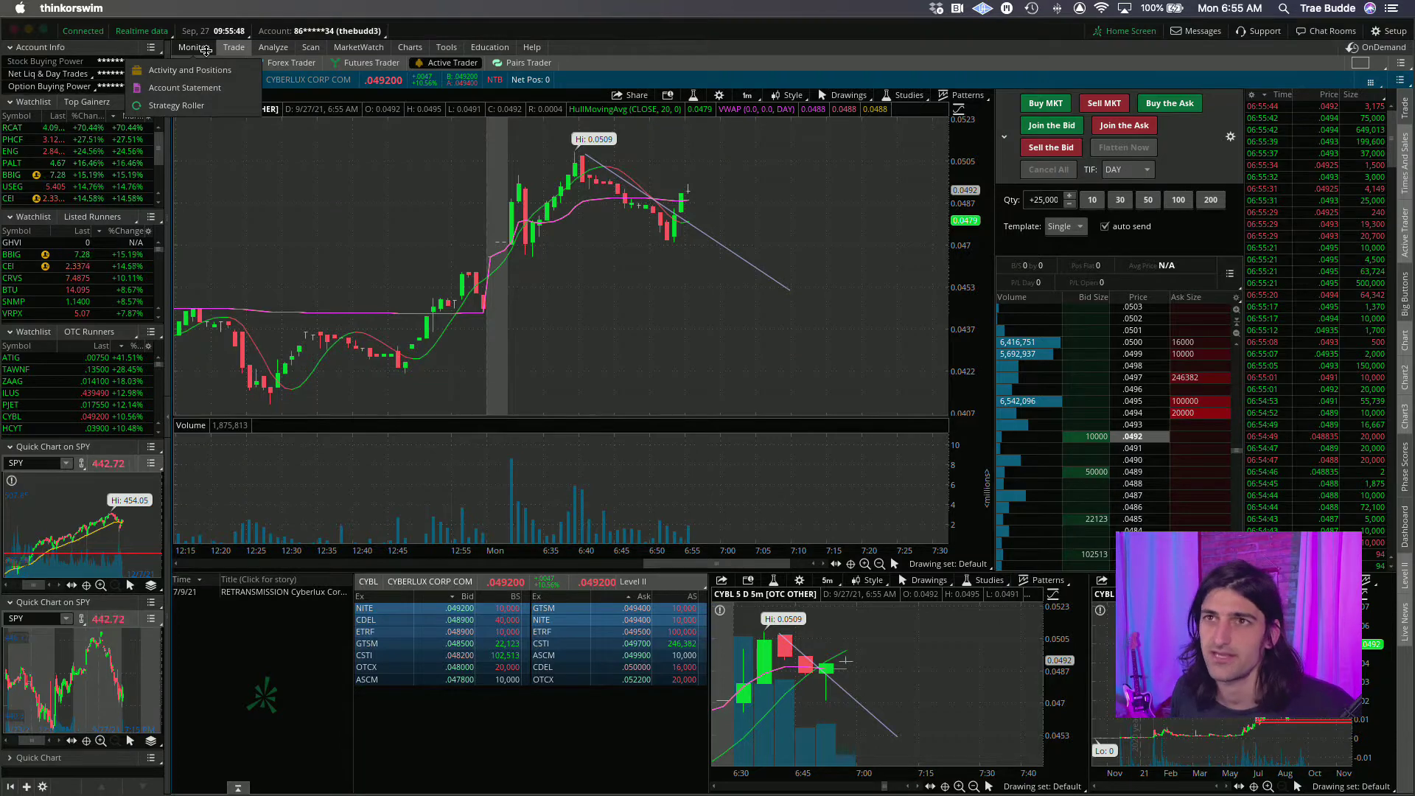
{"action": "left_click", "coordinate": [206, 49]}
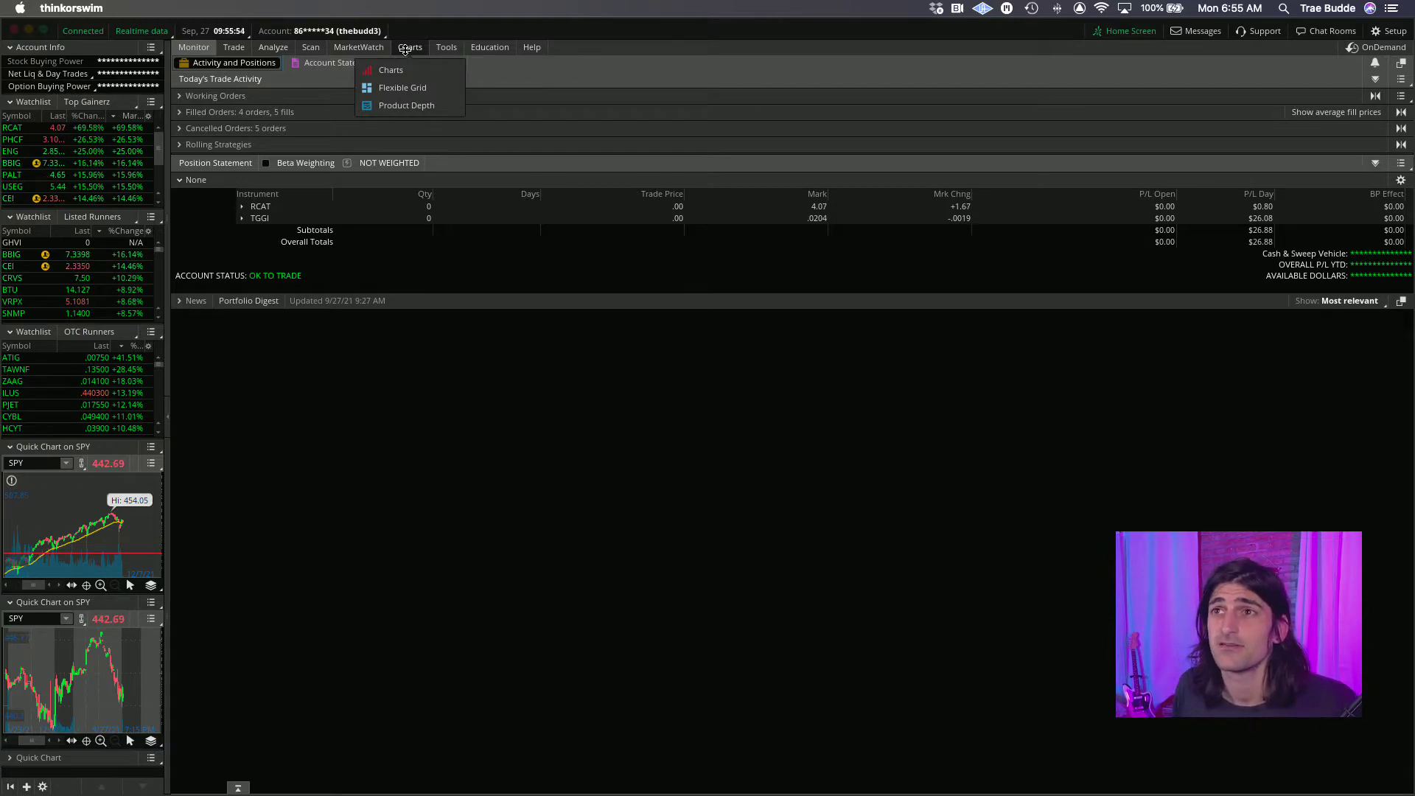
{"action": "left_click", "coordinate": [405, 50]}
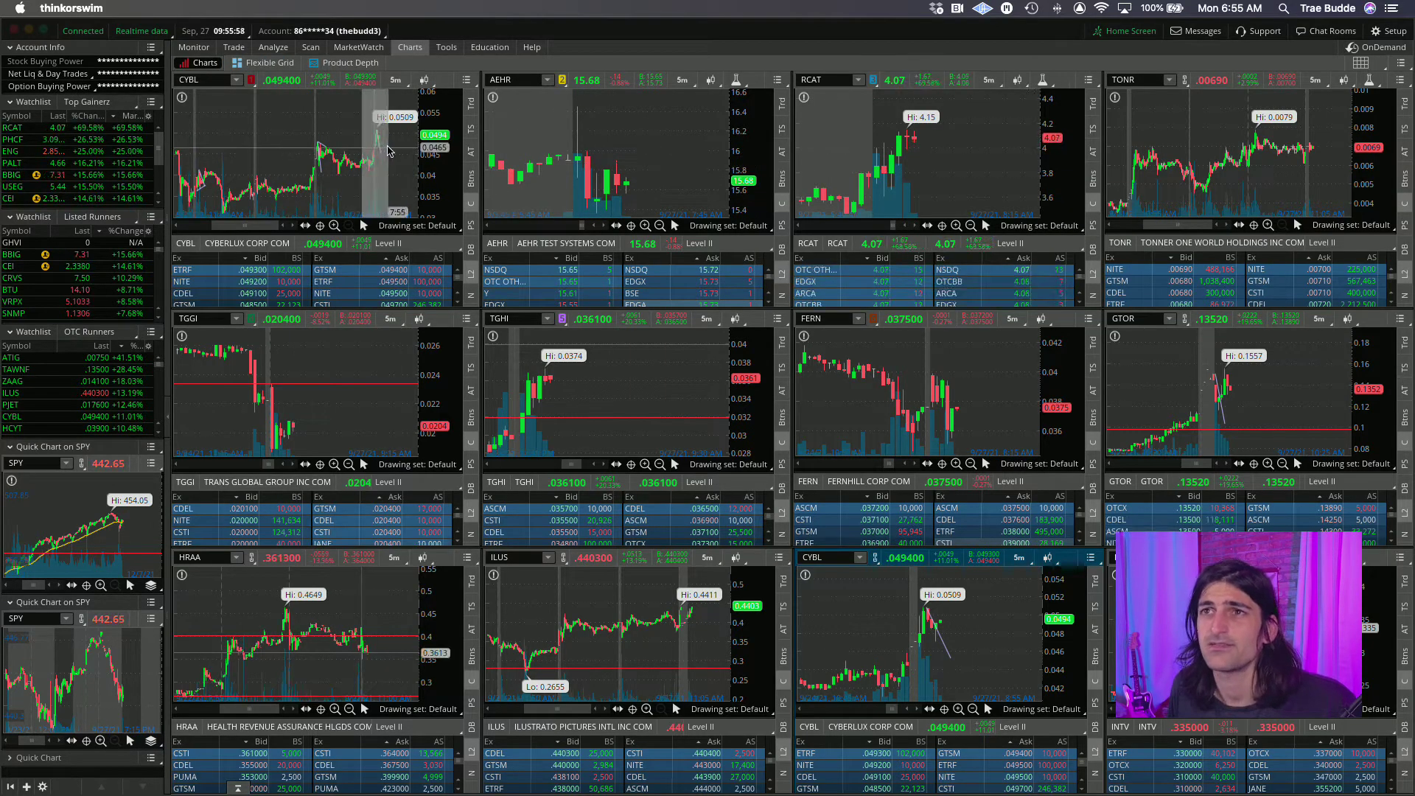
{"action": "scroll", "coordinate": [229, 152], "scroll_direction": "up", "scroll_amount": 3}
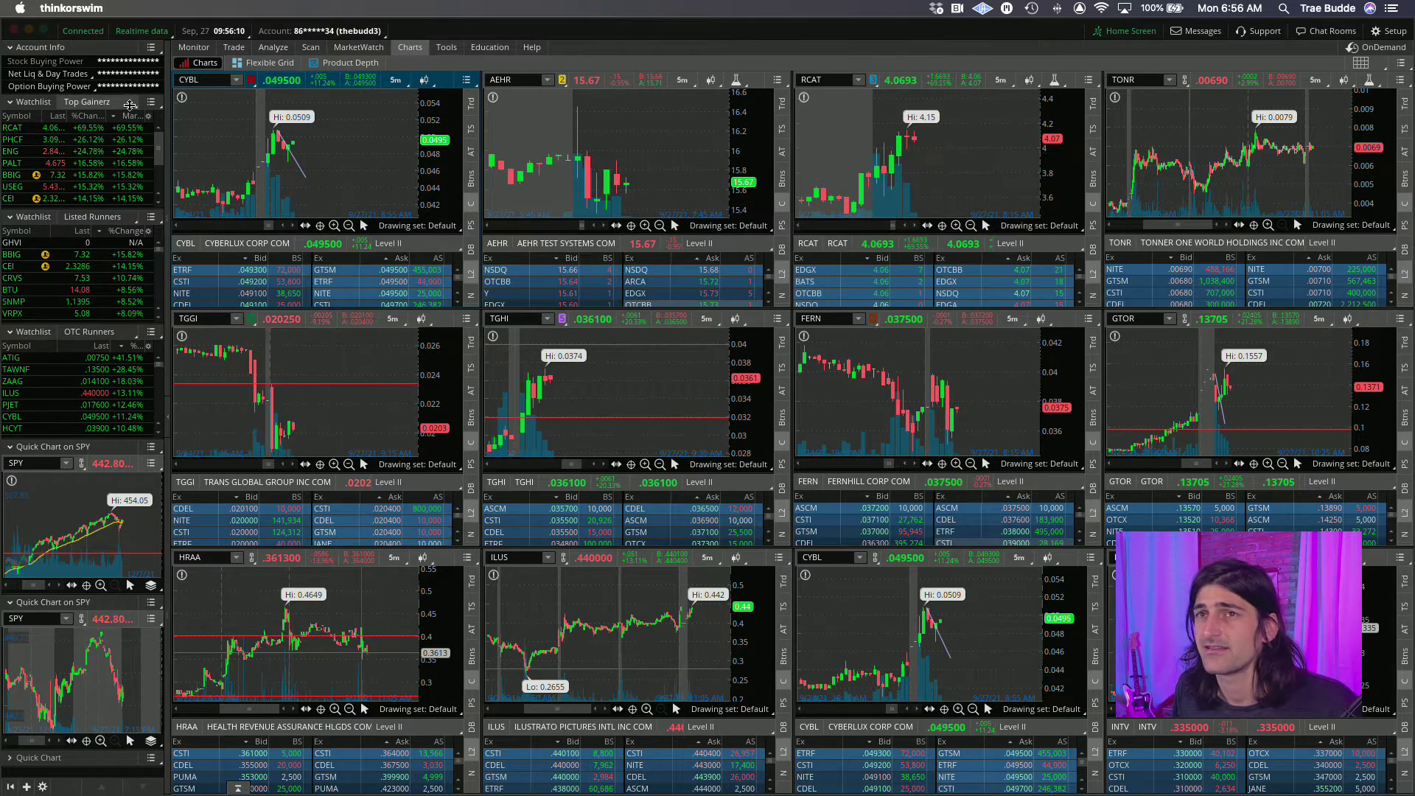
{"action": "left_click", "coordinate": [193, 47]}
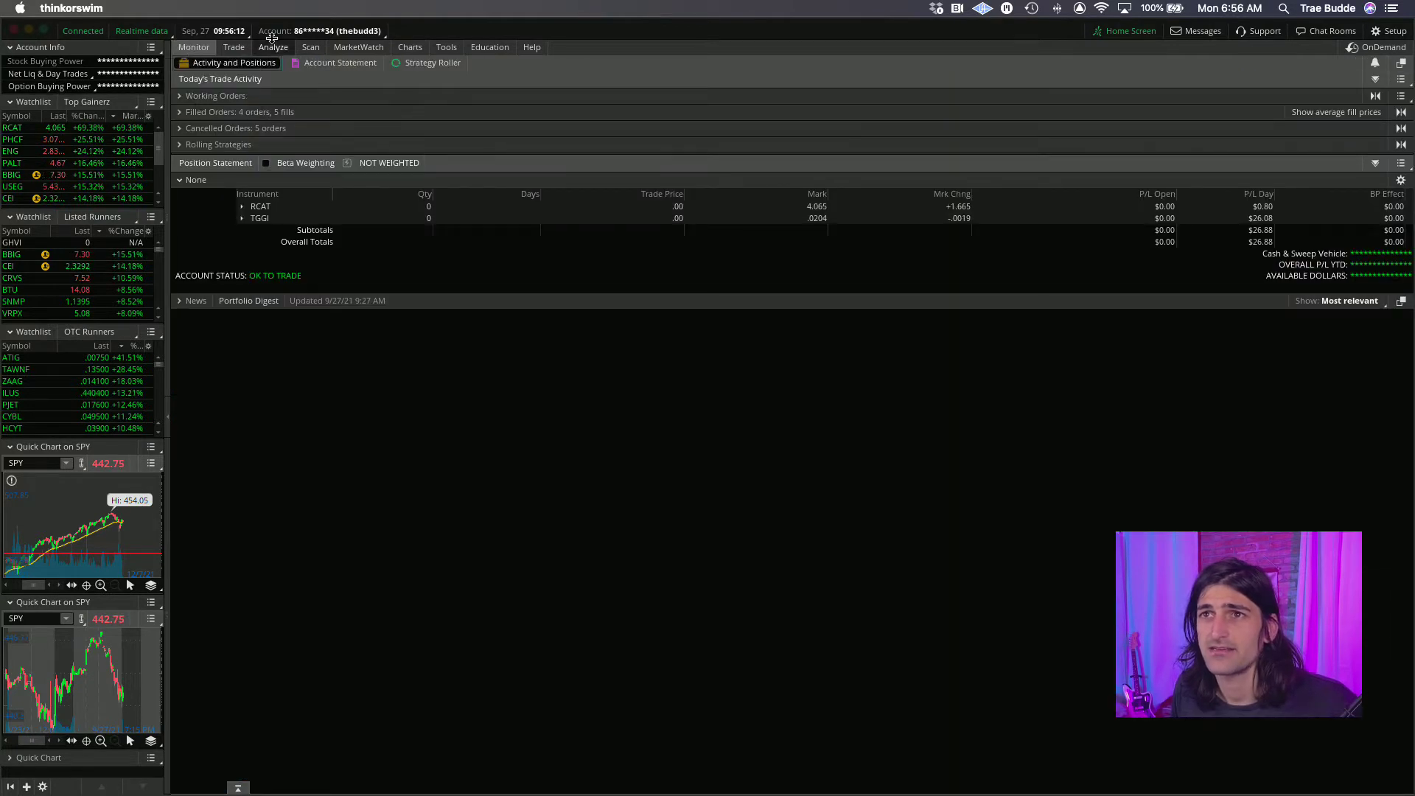
{"action": "left_click", "coordinate": [234, 47]}
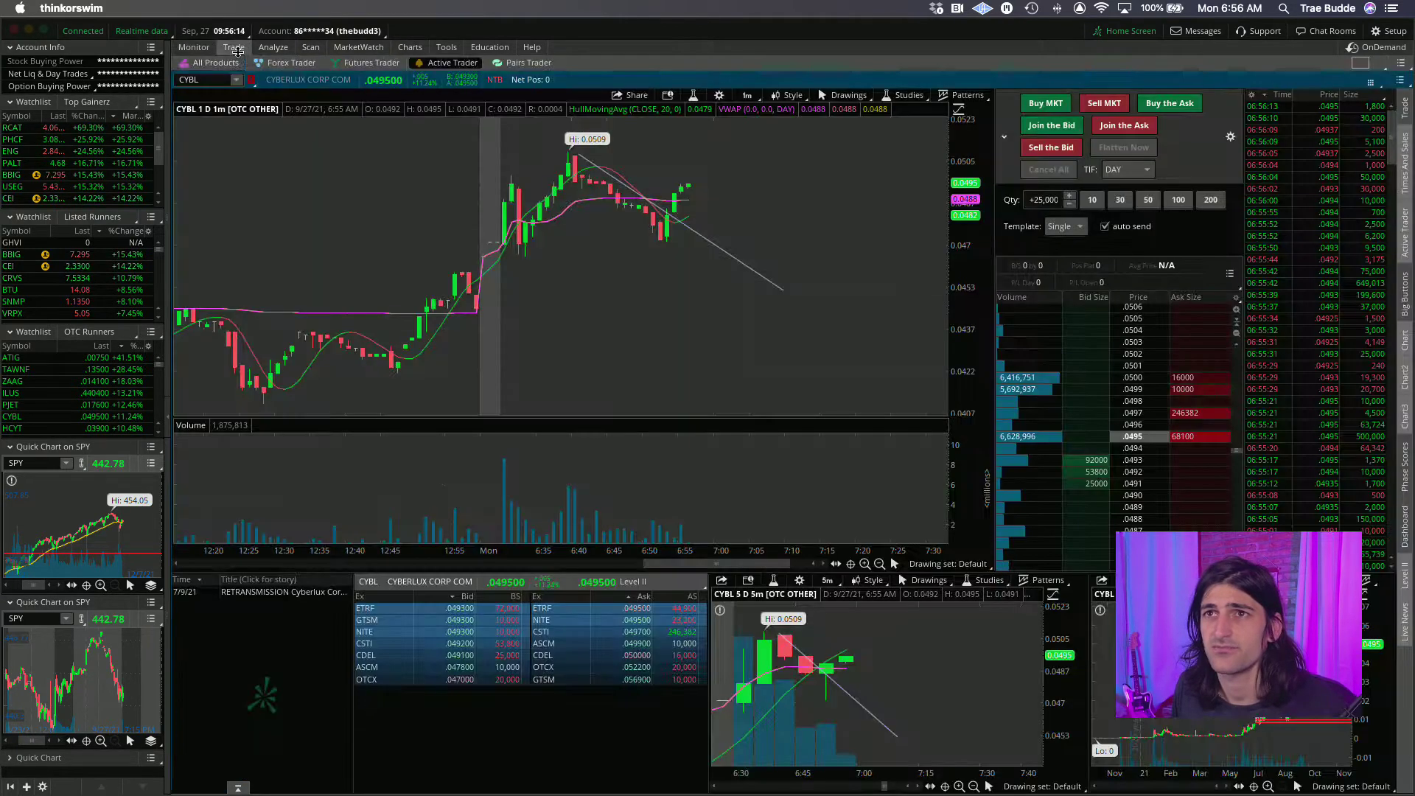
Step: Load TGGI in Active Trader and enable Show trades in its chart settings
{"action": "left_click", "coordinate": [221, 74]}
{"action": "type", "text": "TGGI"}
{"action": "key", "text": "Return"}
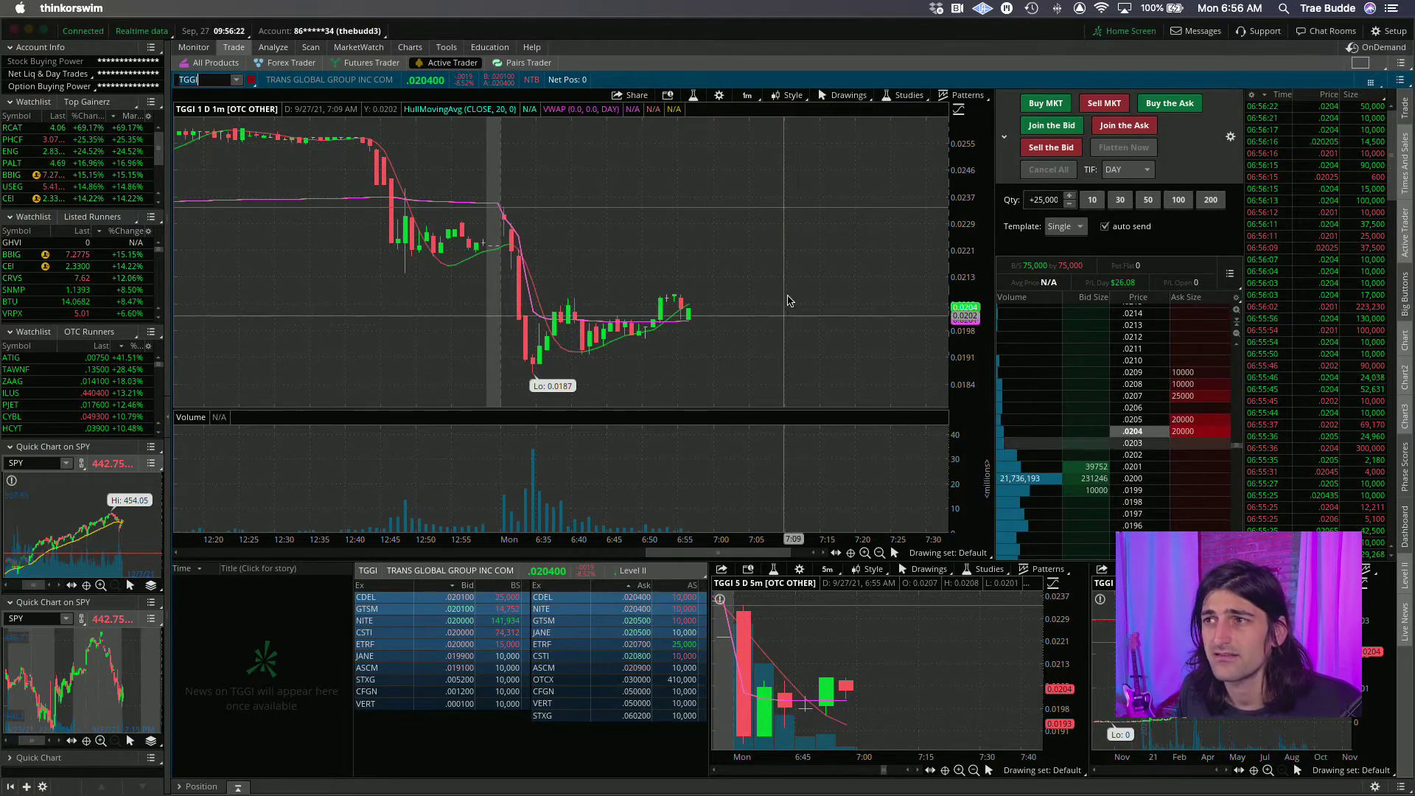
{"action": "left_click", "coordinate": [719, 95]}
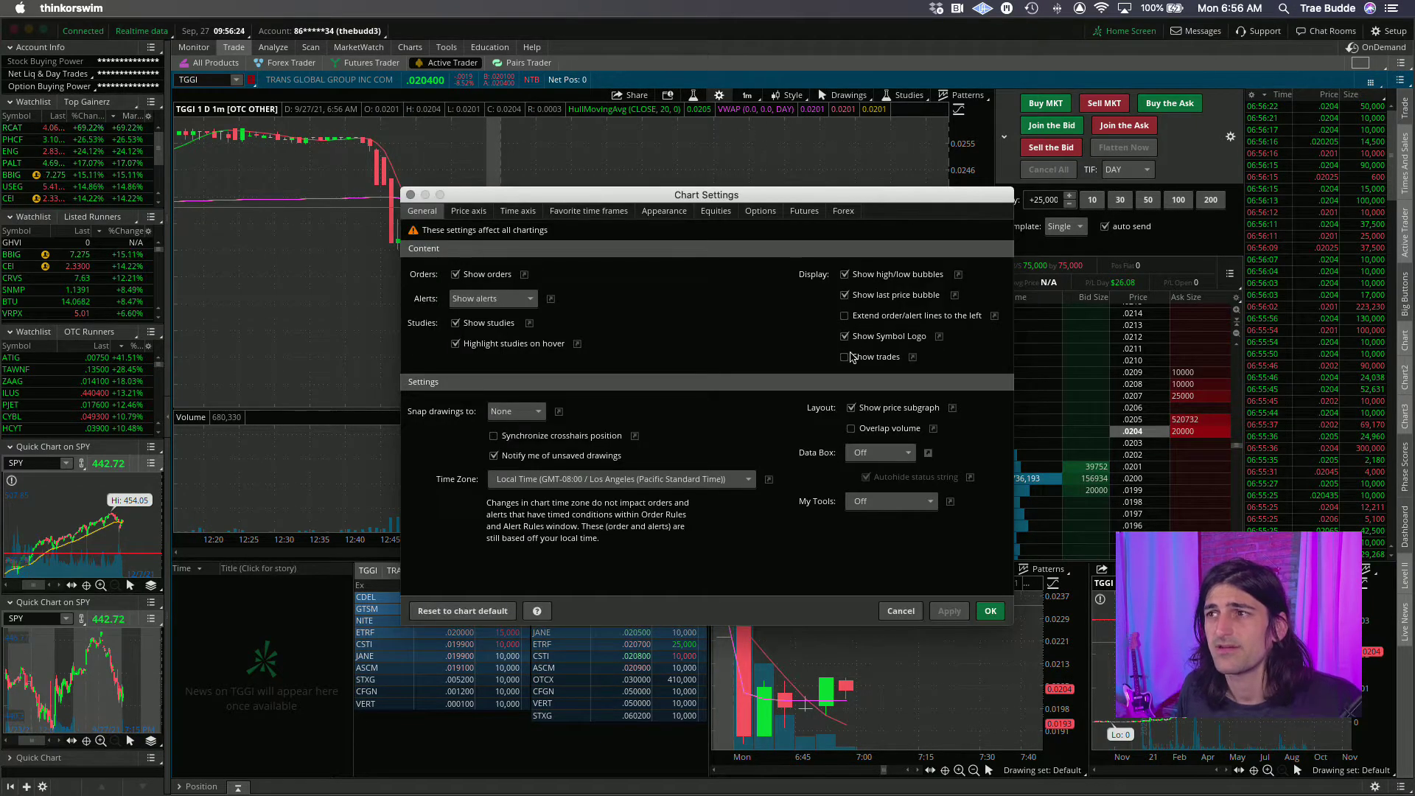
{"action": "left_click", "coordinate": [990, 611]}
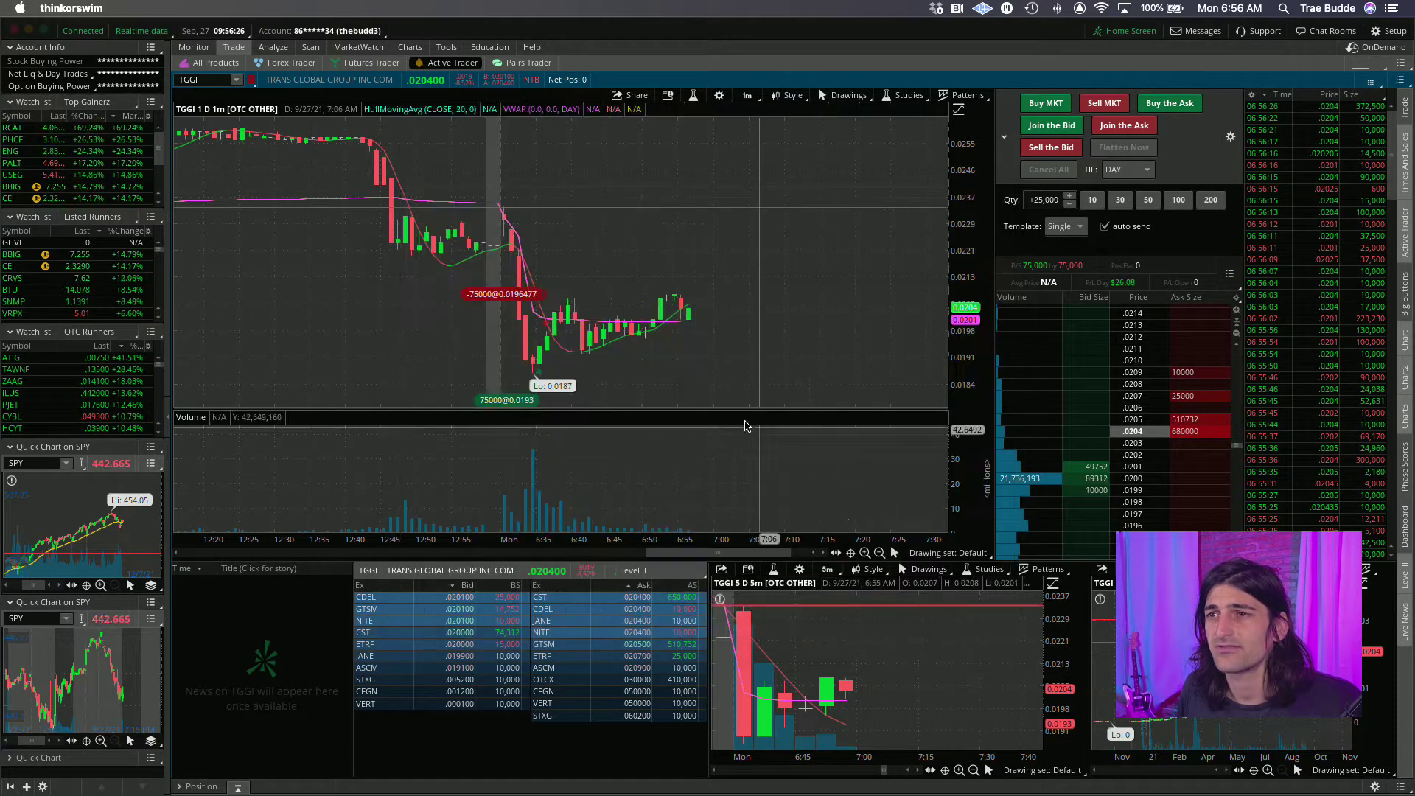
{"action": "scroll", "coordinate": [652, 341], "scroll_direction": "up", "scroll_amount": 2}
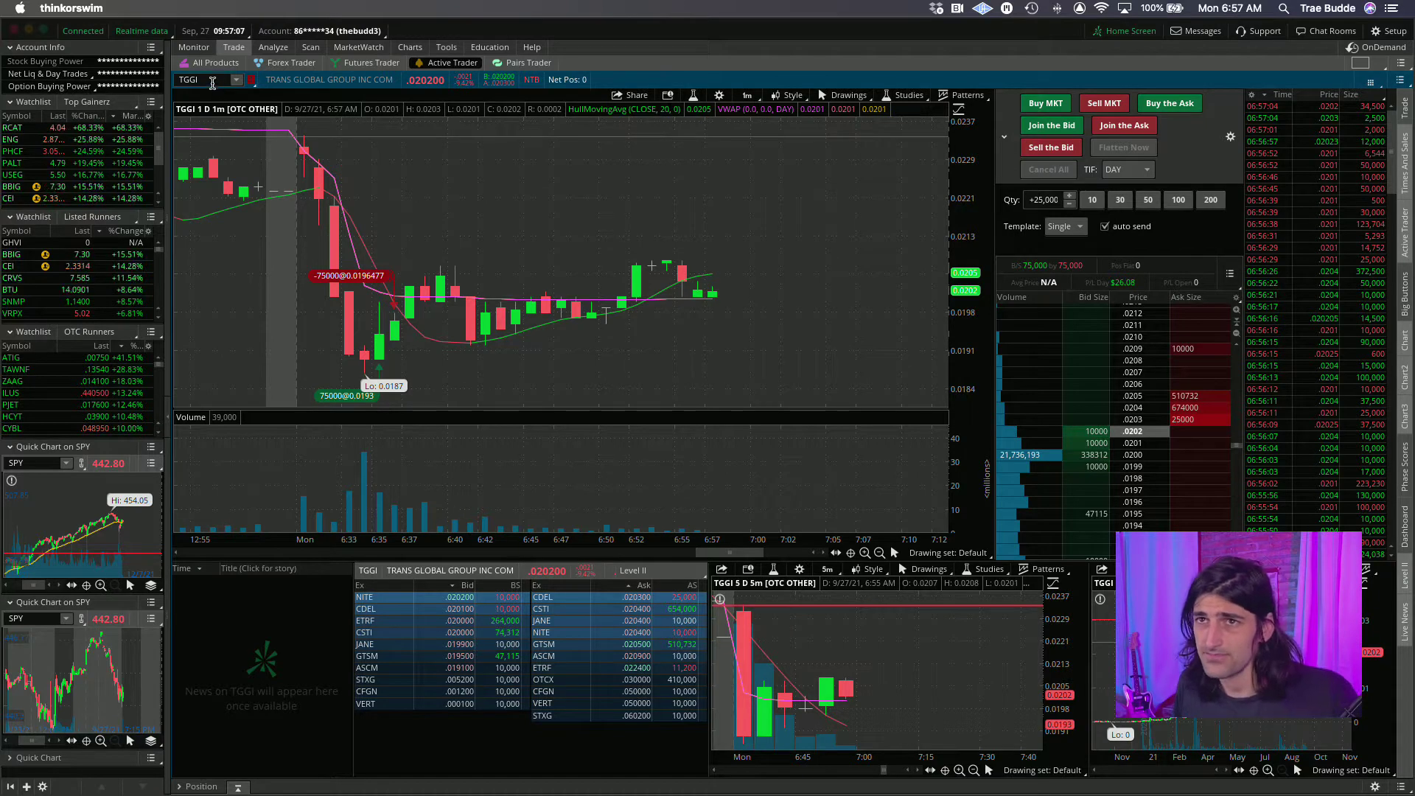
Step: Load RCAT, zoom its 1-minute chart to 6:23–7:08, then view the chart grid
{"action": "key", "text": "Return"}
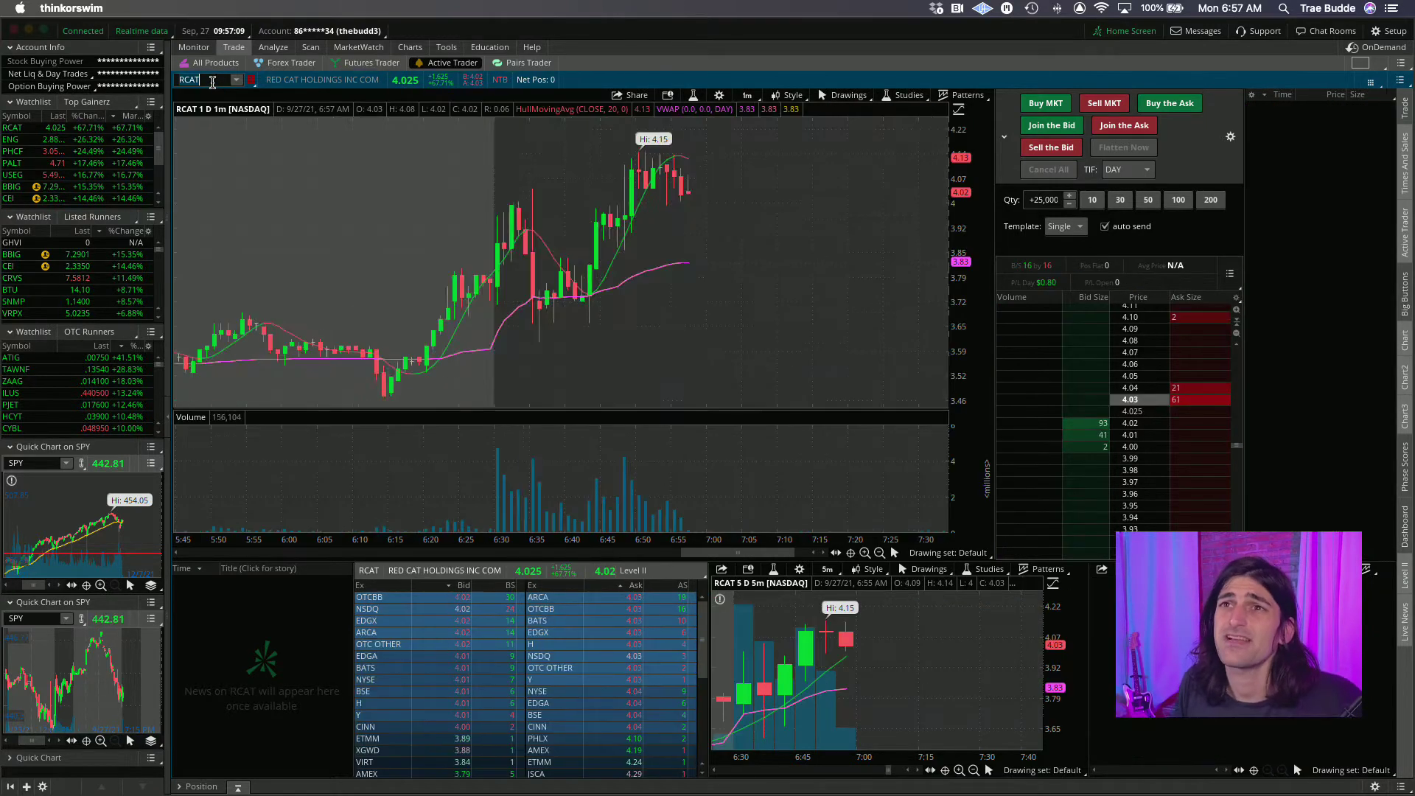
{"action": "left_click_drag", "start_coordinate": [448, 246], "coordinate": [765, 276]}
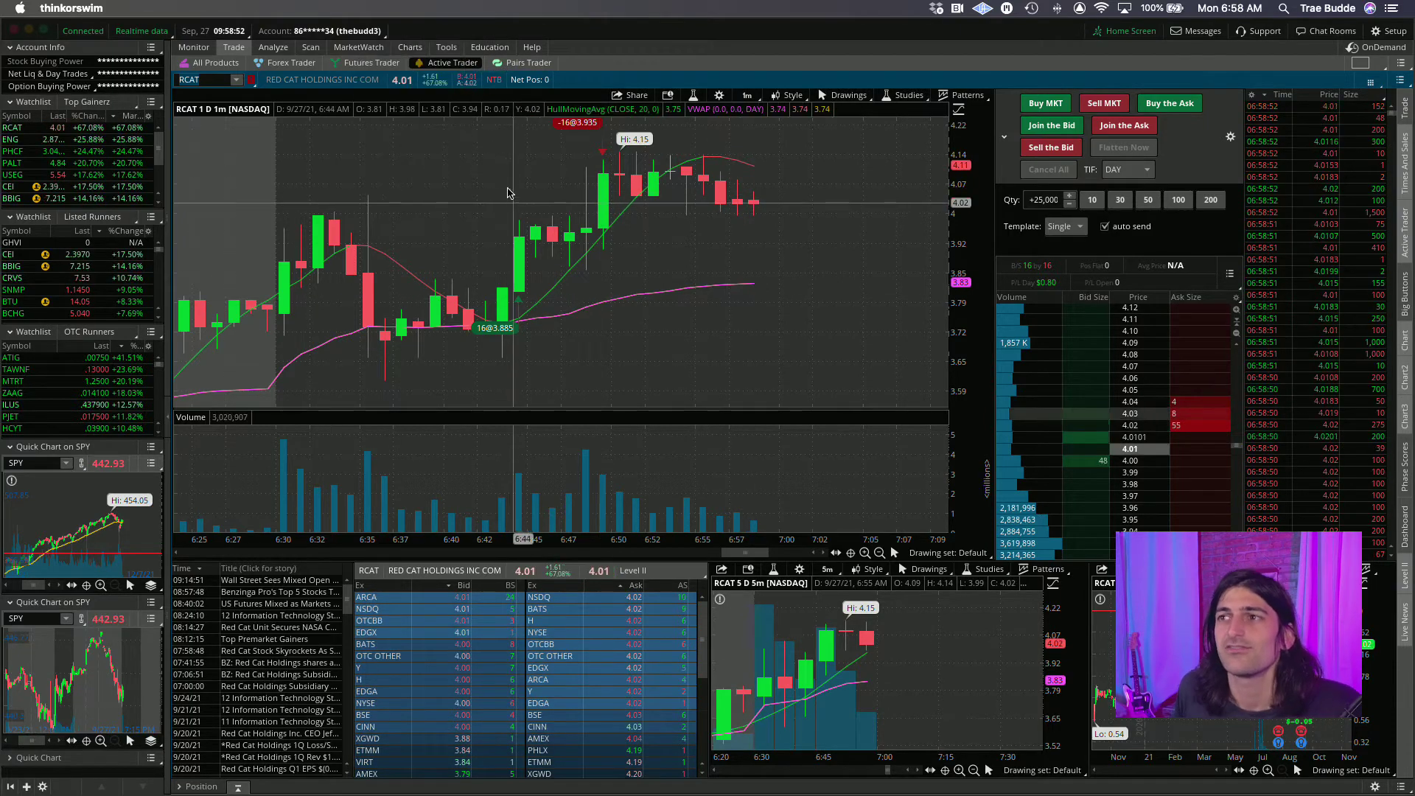
{"action": "left_click", "coordinate": [411, 48]}
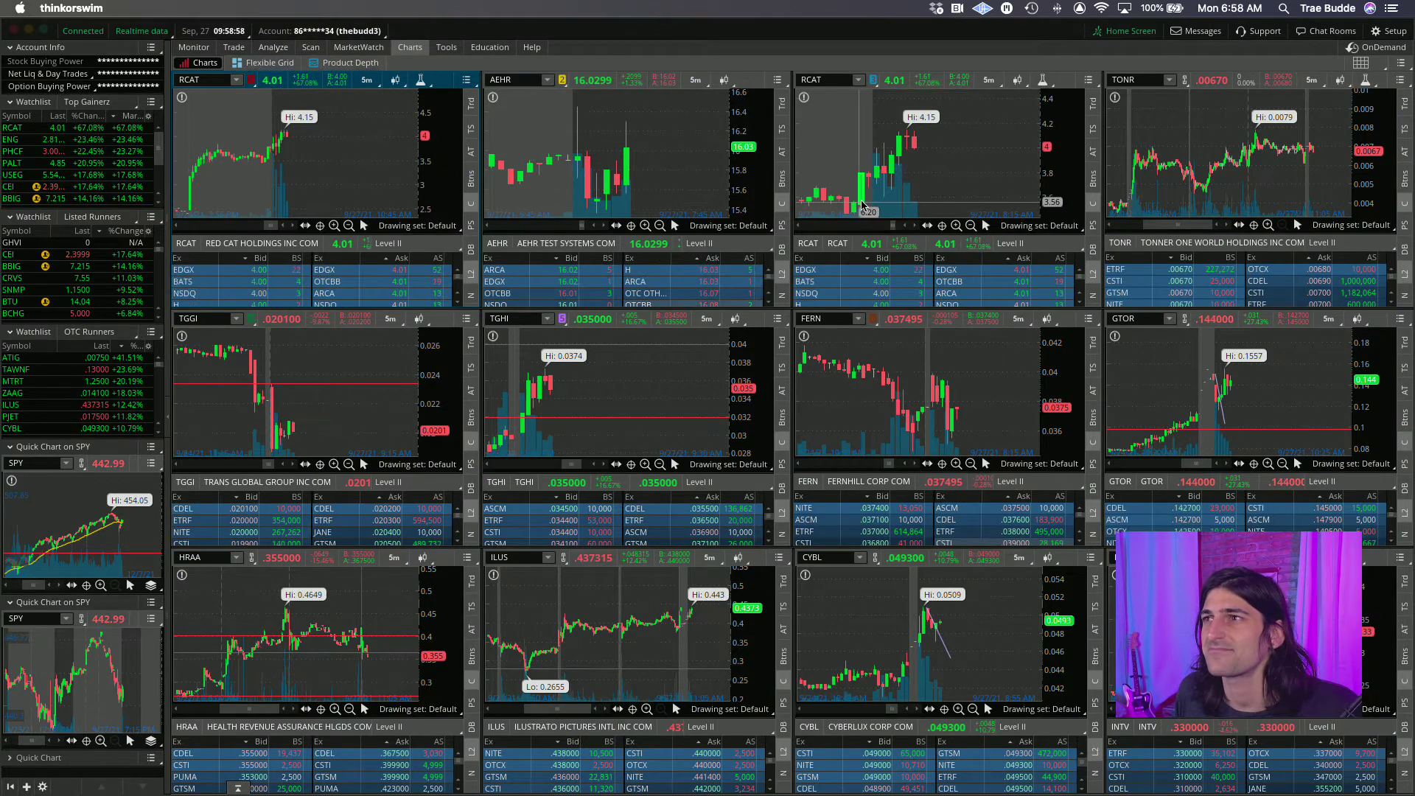
Step: Switch to Trade > Active Trader and load AEHR
{"action": "scroll", "coordinate": [1290, 400], "scroll_direction": "up", "scroll_amount": 3}
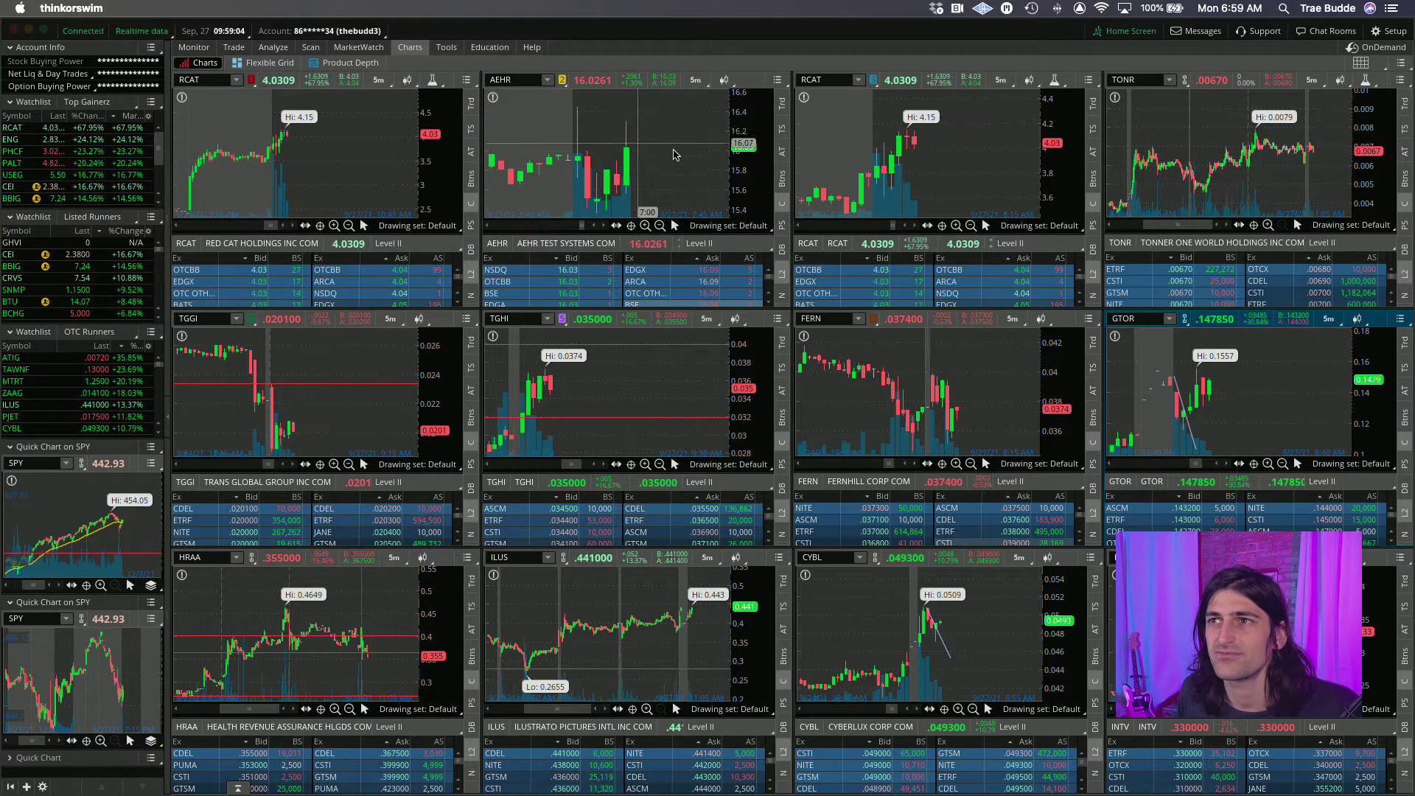
{"action": "mouse_move", "coordinate": [234, 48]}
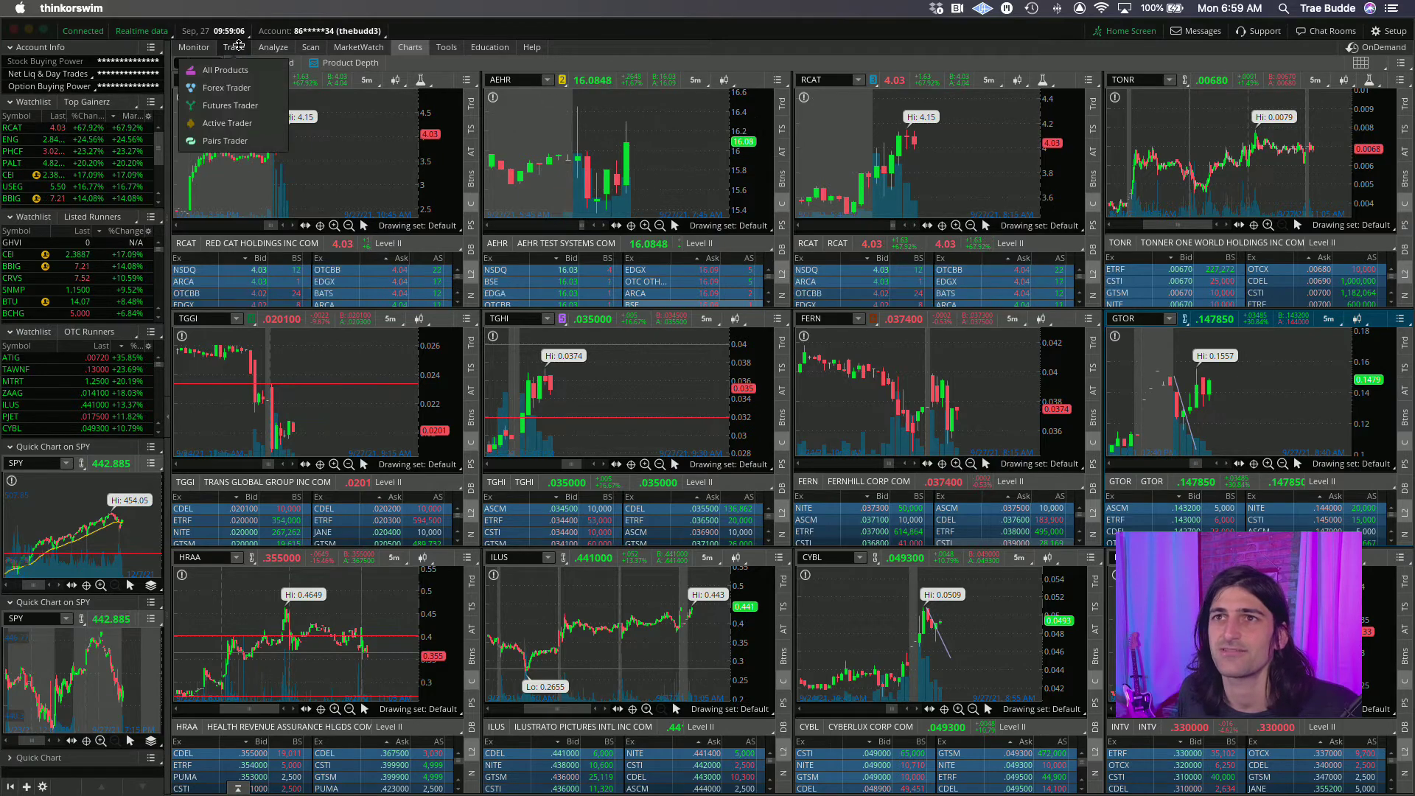
{"action": "left_click", "coordinate": [222, 131]}
{"action": "left_click", "coordinate": [200, 80]}
{"action": "type", "text": "AEHR"}
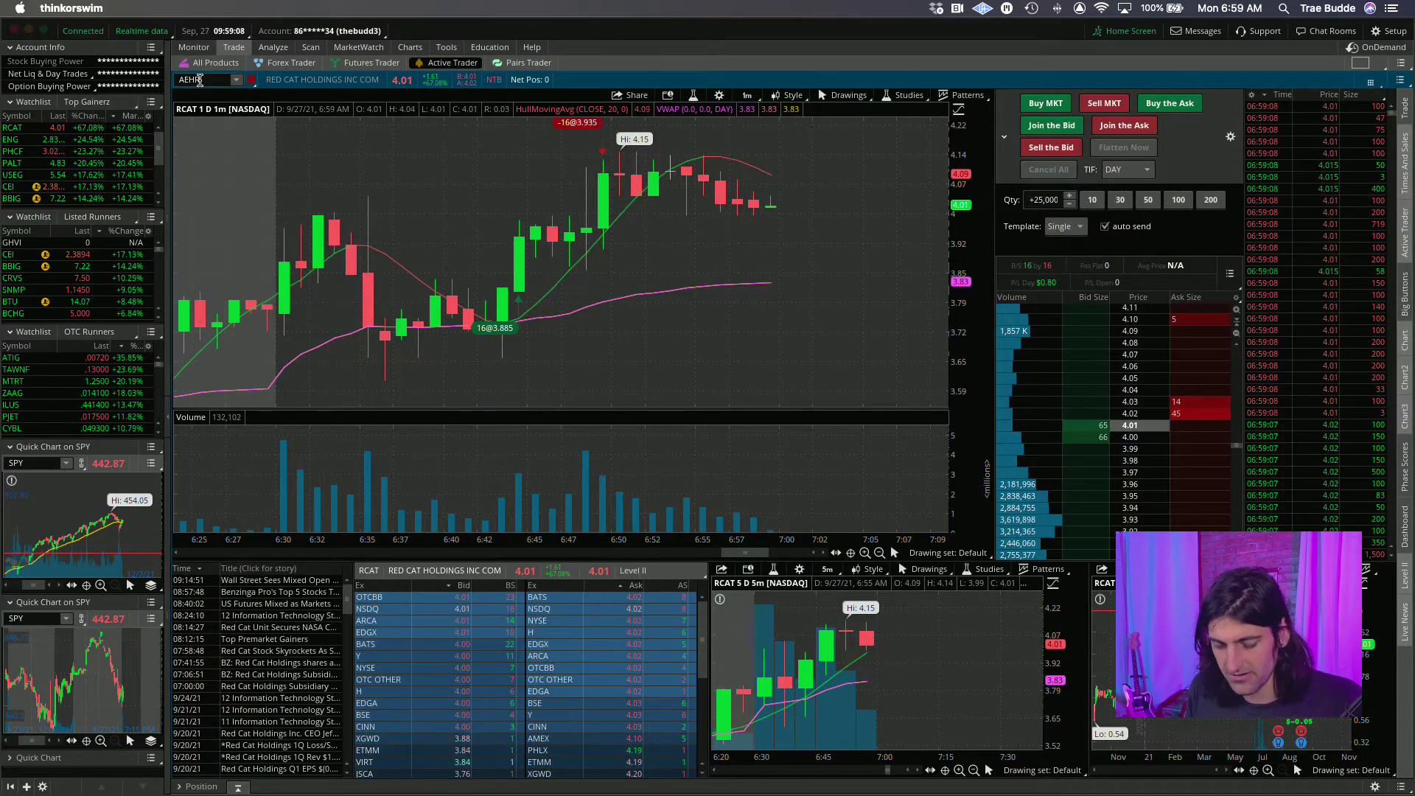
{"action": "key", "text": "Return"}
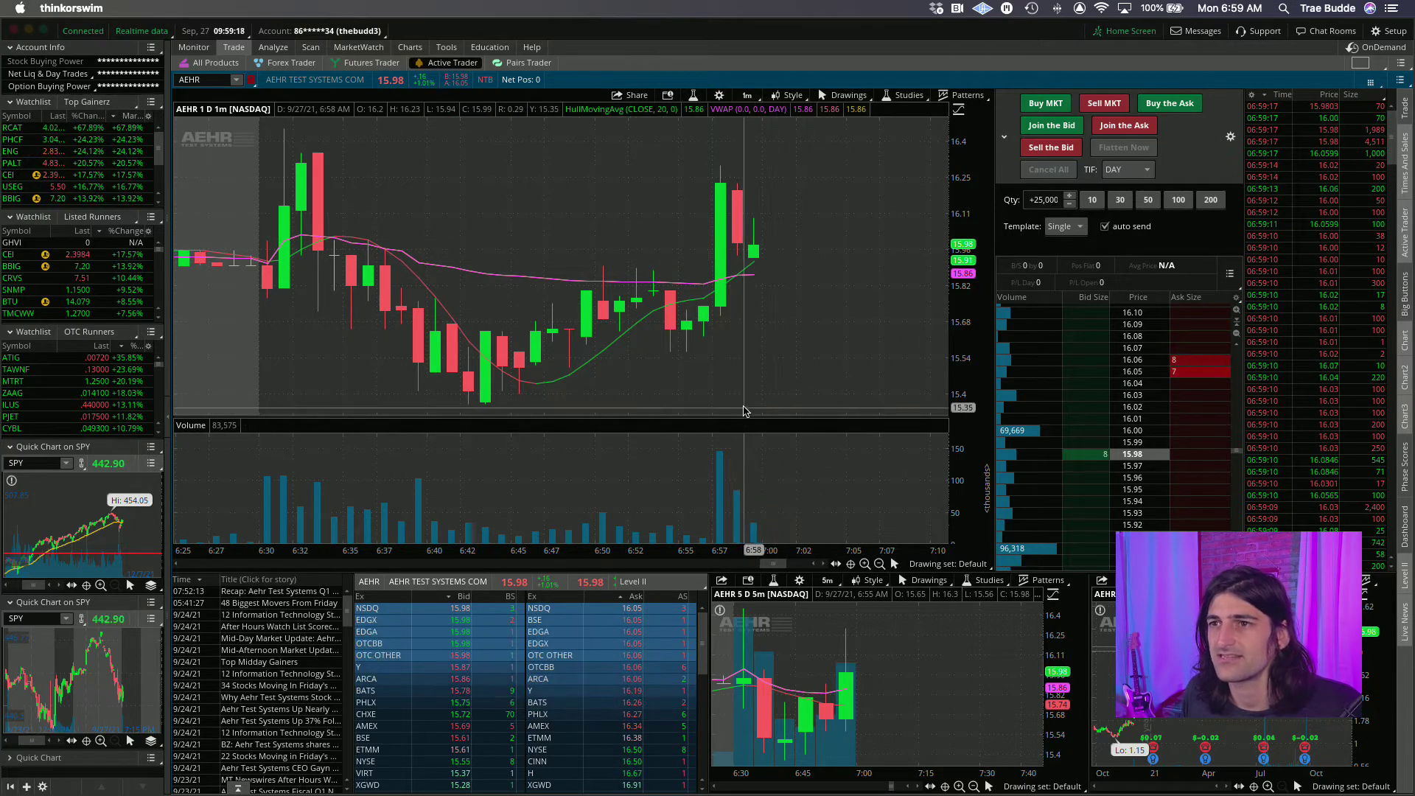
Step: Size the trade with 5/.7 in Spotlight and buy 7 AEHR shares at market
{"action": "key", "text": "super+space"}
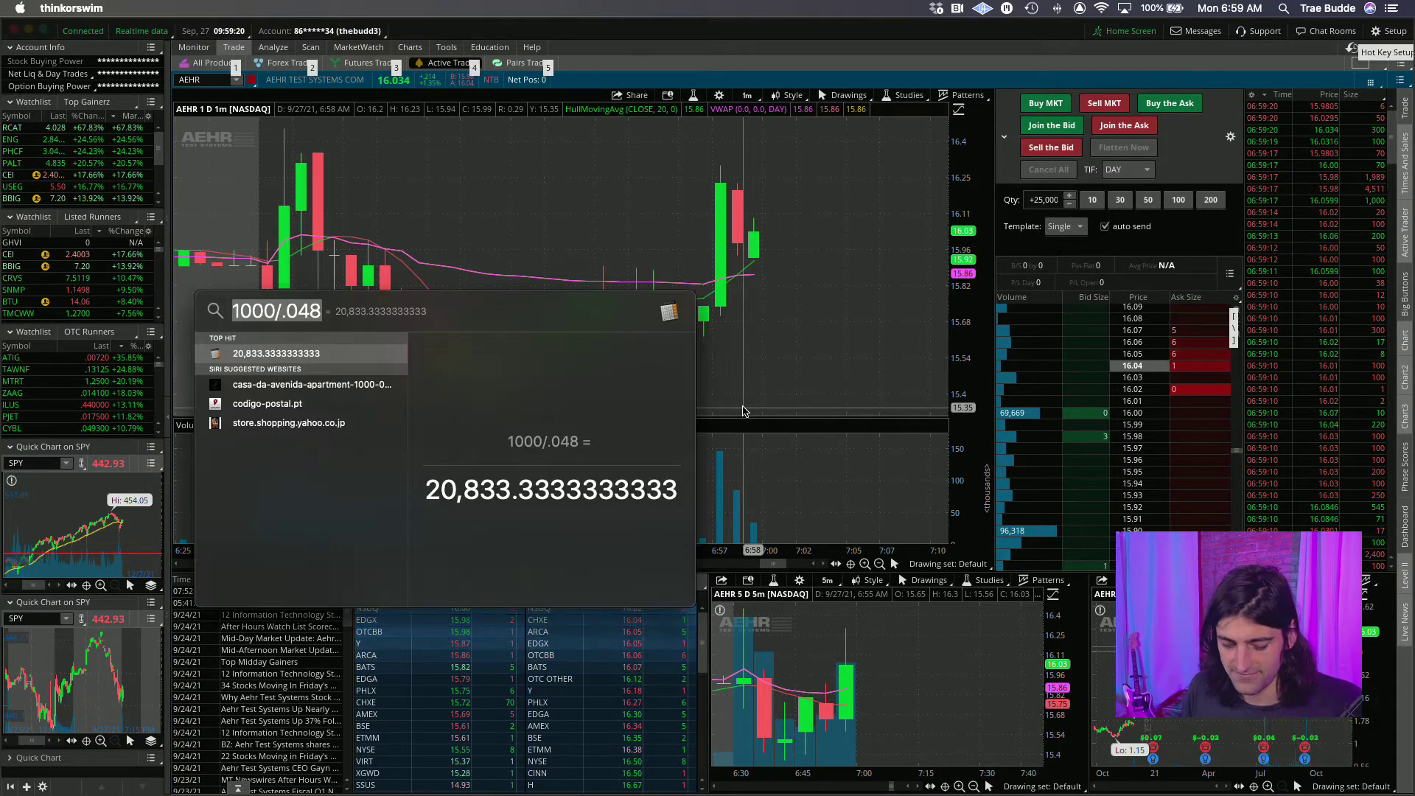
{"action": "type", "text": "5/.7"}
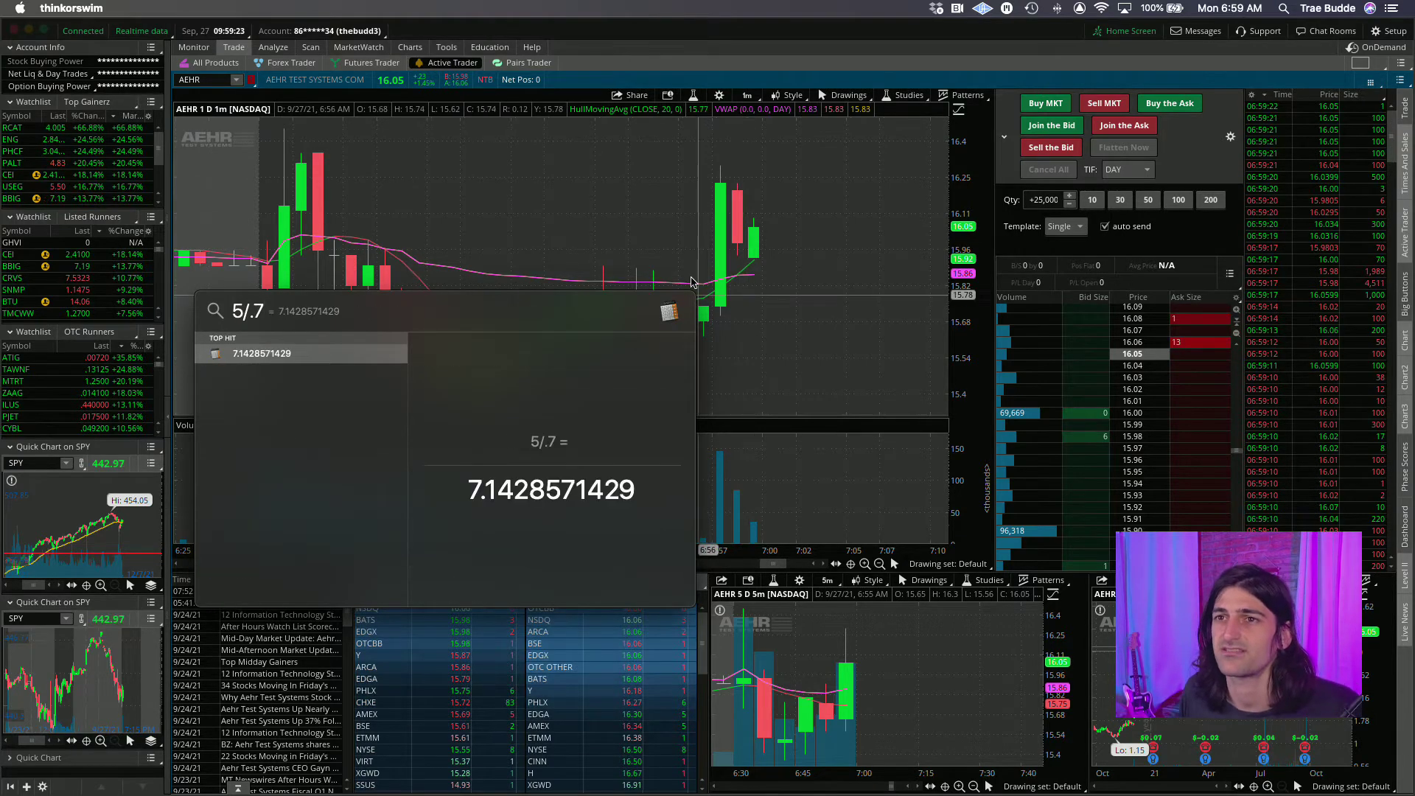
{"action": "key", "text": "Escape"}
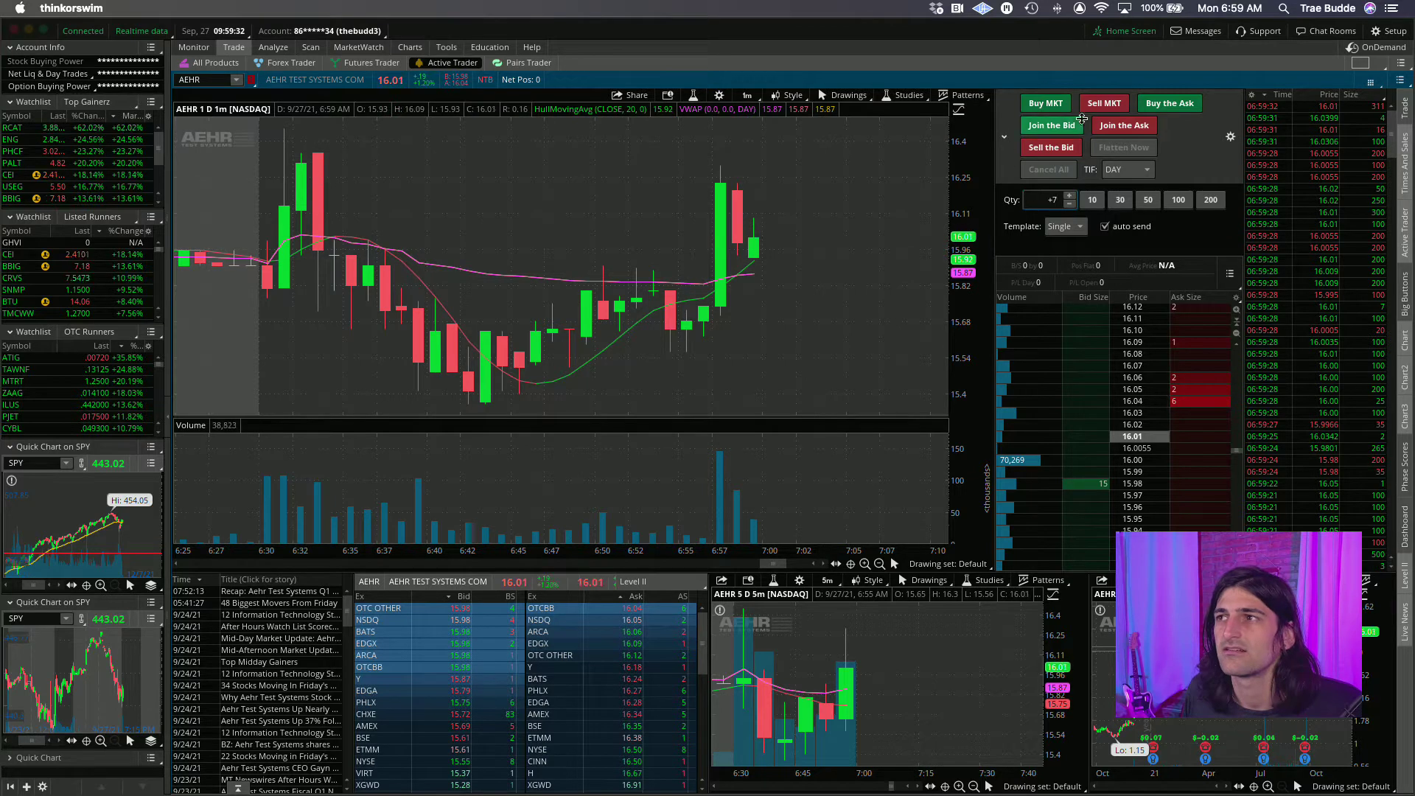
{"action": "left_click", "coordinate": [1046, 106]}
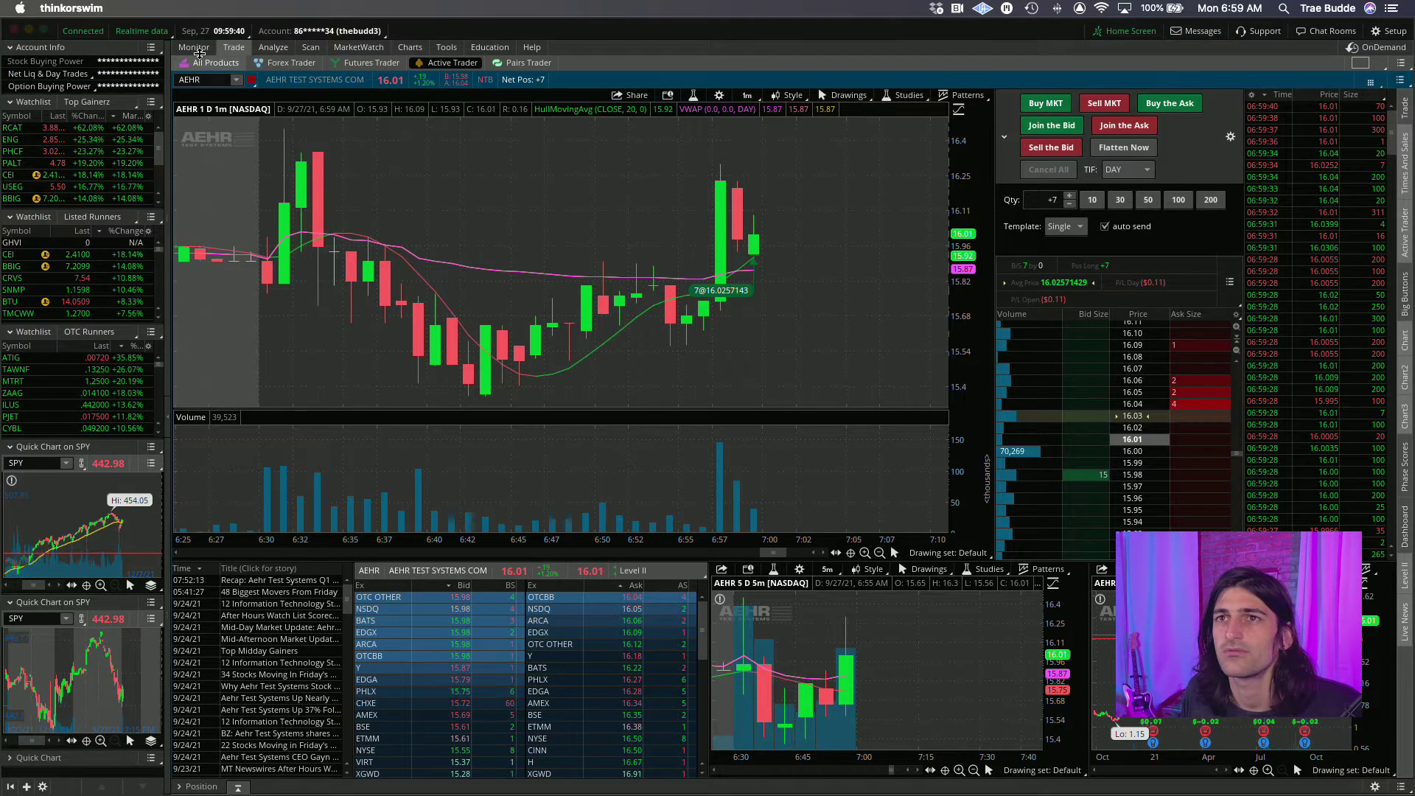
{"action": "left_click", "coordinate": [194, 47]}
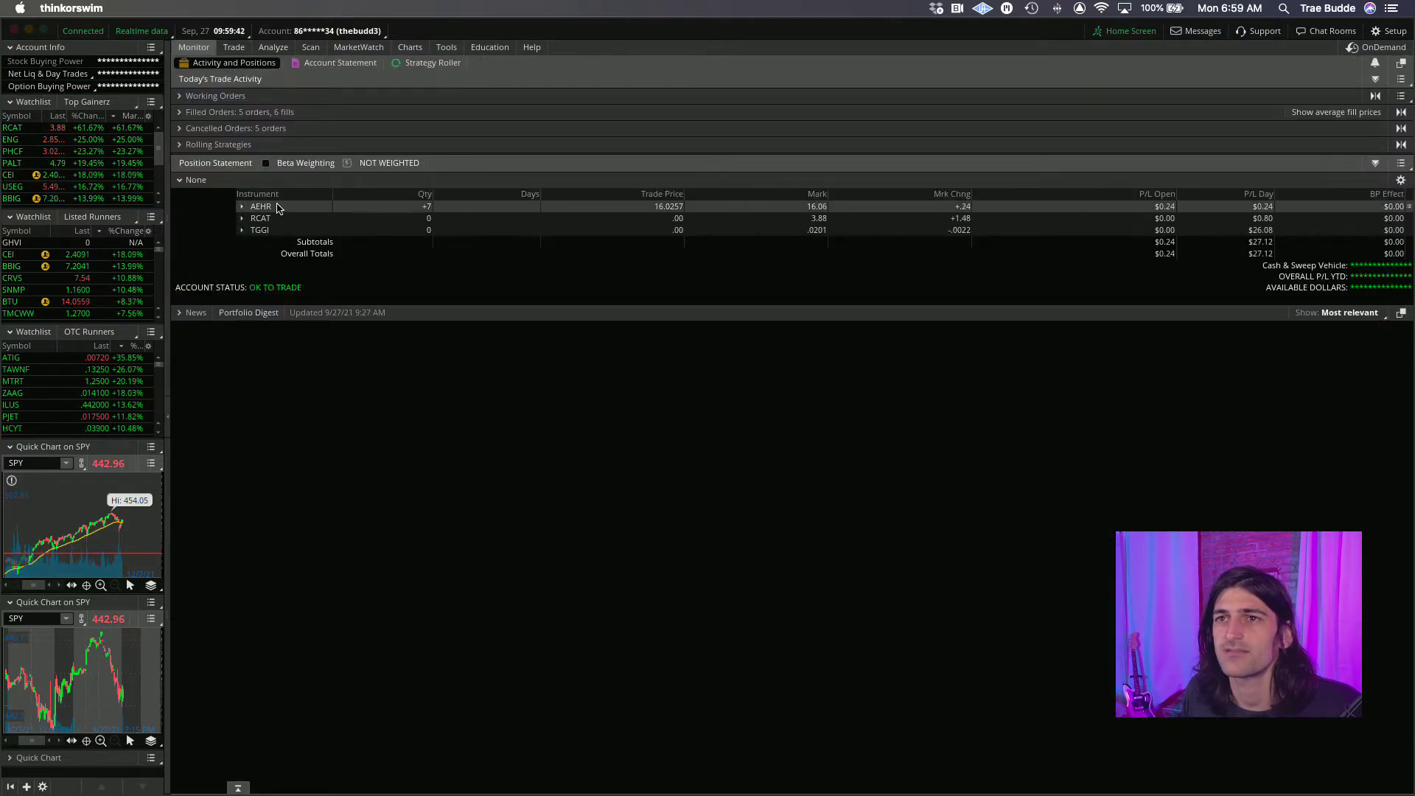
Step: Send a 7-share closing stop order for AEHR and drag it up to 15.56
{"action": "right_click", "coordinate": [287, 210]}
{"action": "mouse_move", "coordinate": [415, 216]}
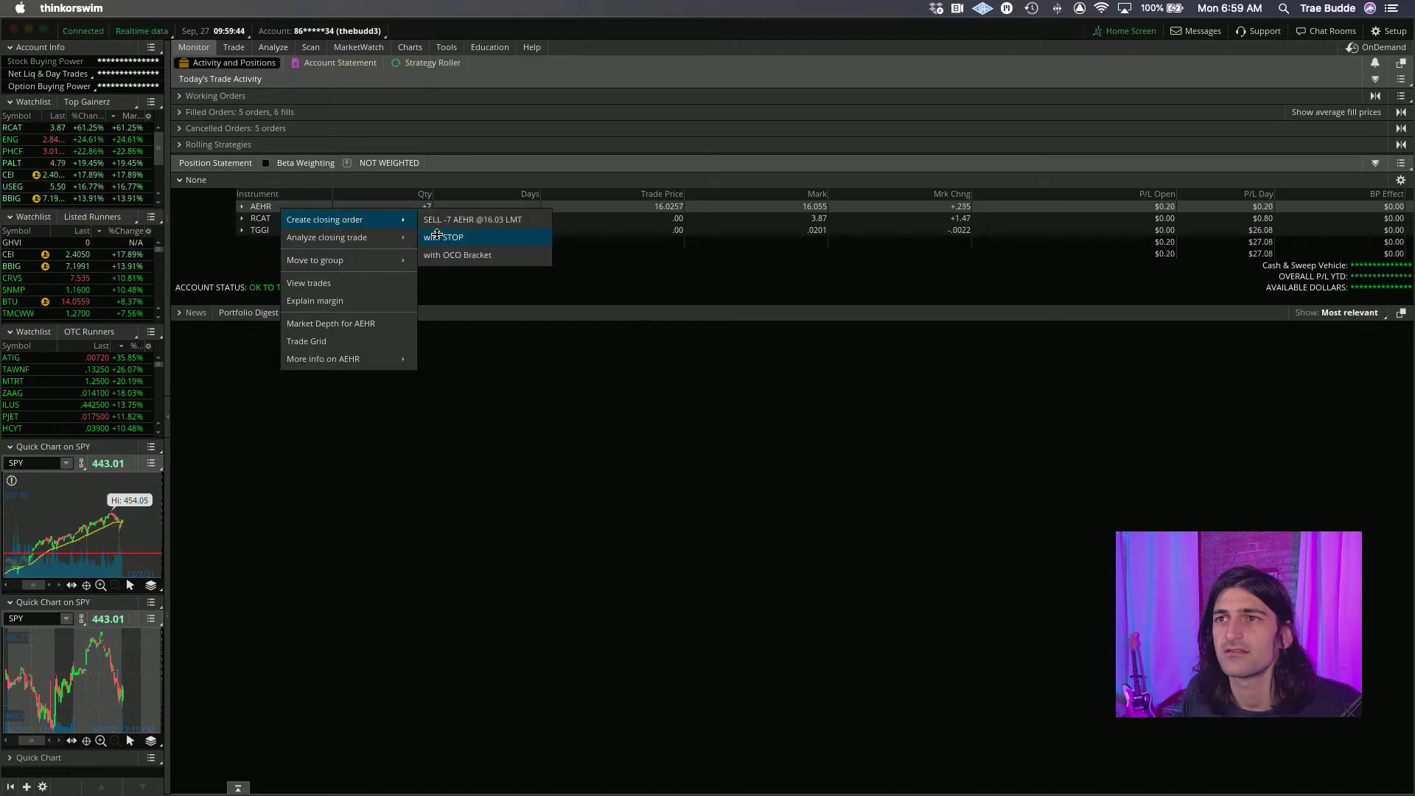
{"action": "left_click", "coordinate": [443, 236]}
{"action": "left_click", "coordinate": [1387, 699]}
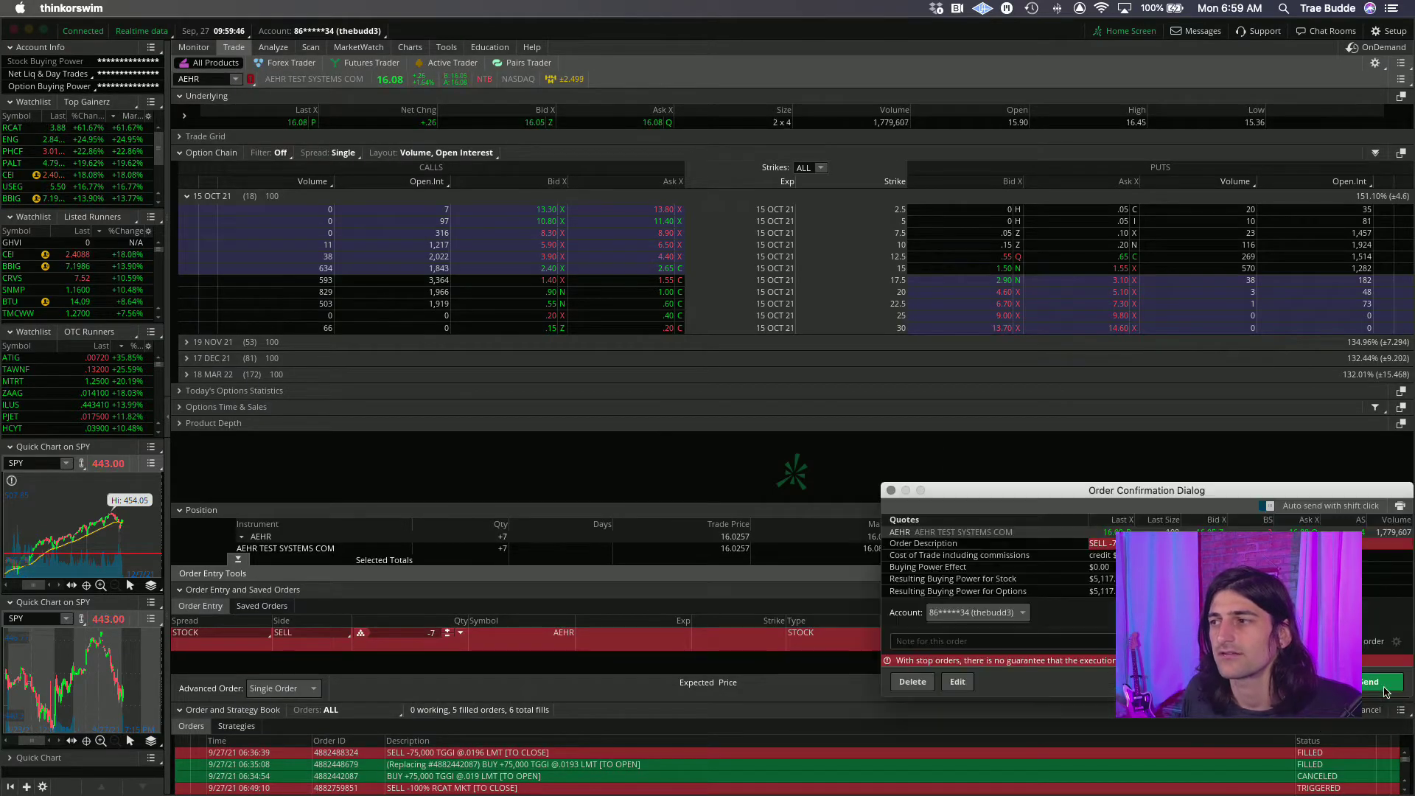
{"action": "left_click", "coordinate": [912, 677]}
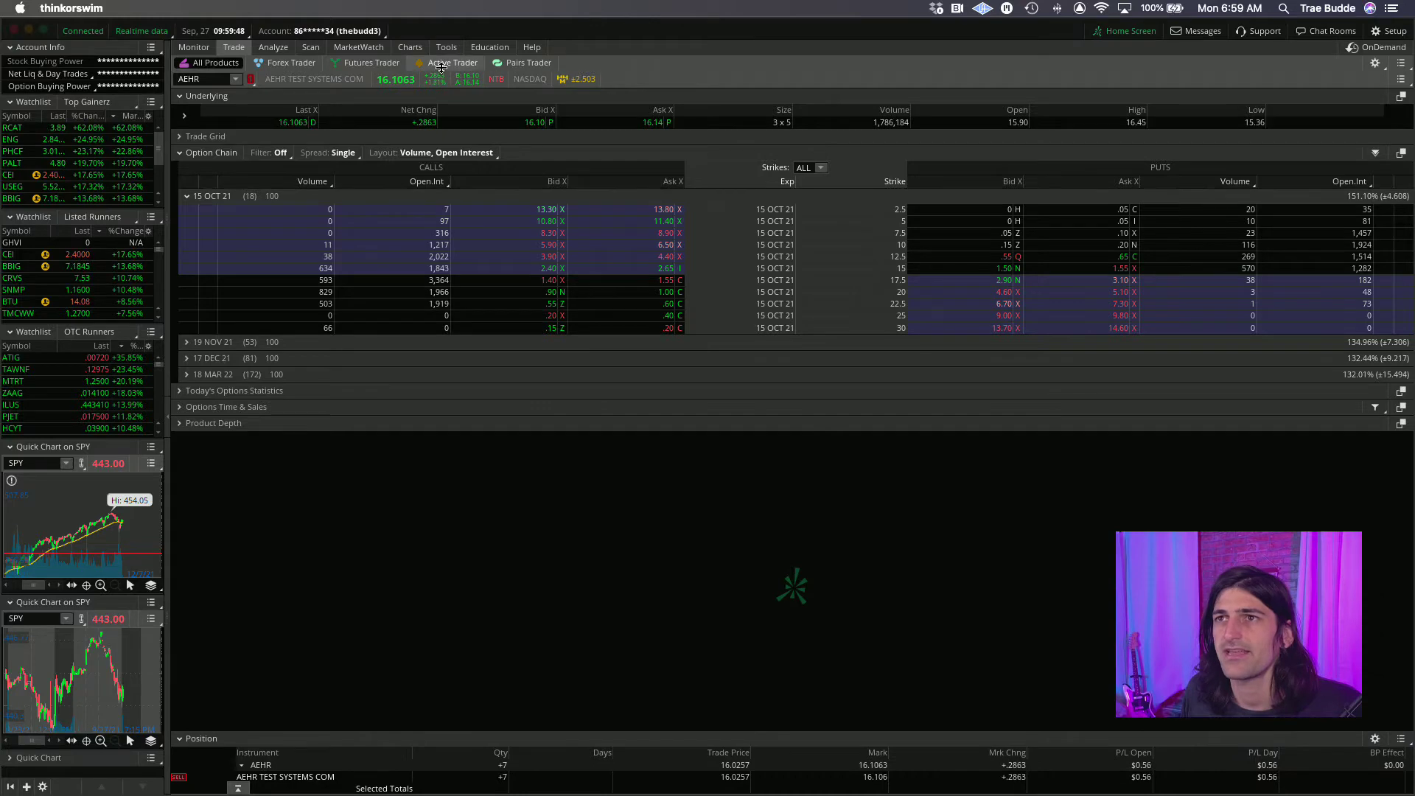
{"action": "left_click", "coordinate": [441, 65]}
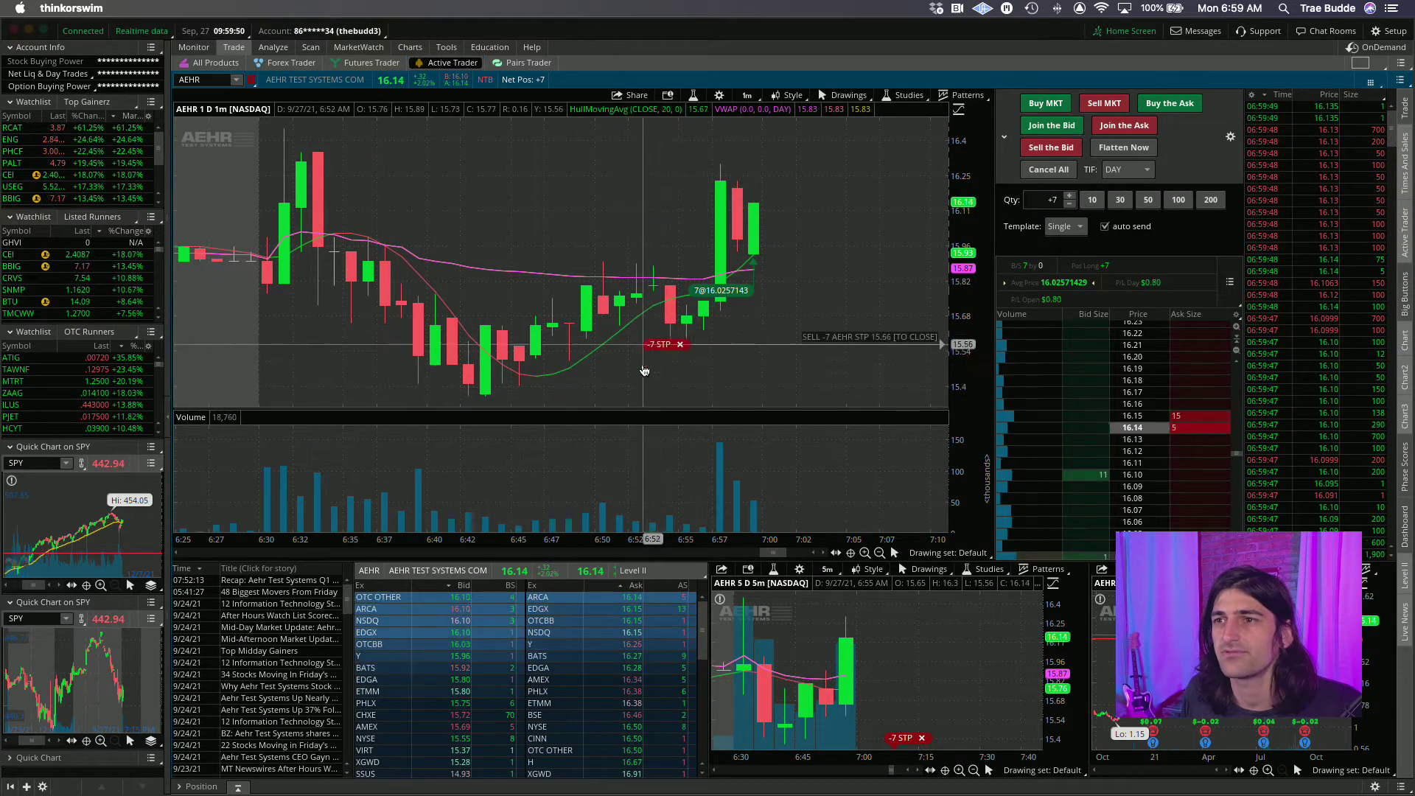
{"action": "left_click_drag", "start_coordinate": [645, 371], "coordinate": [646, 375]}
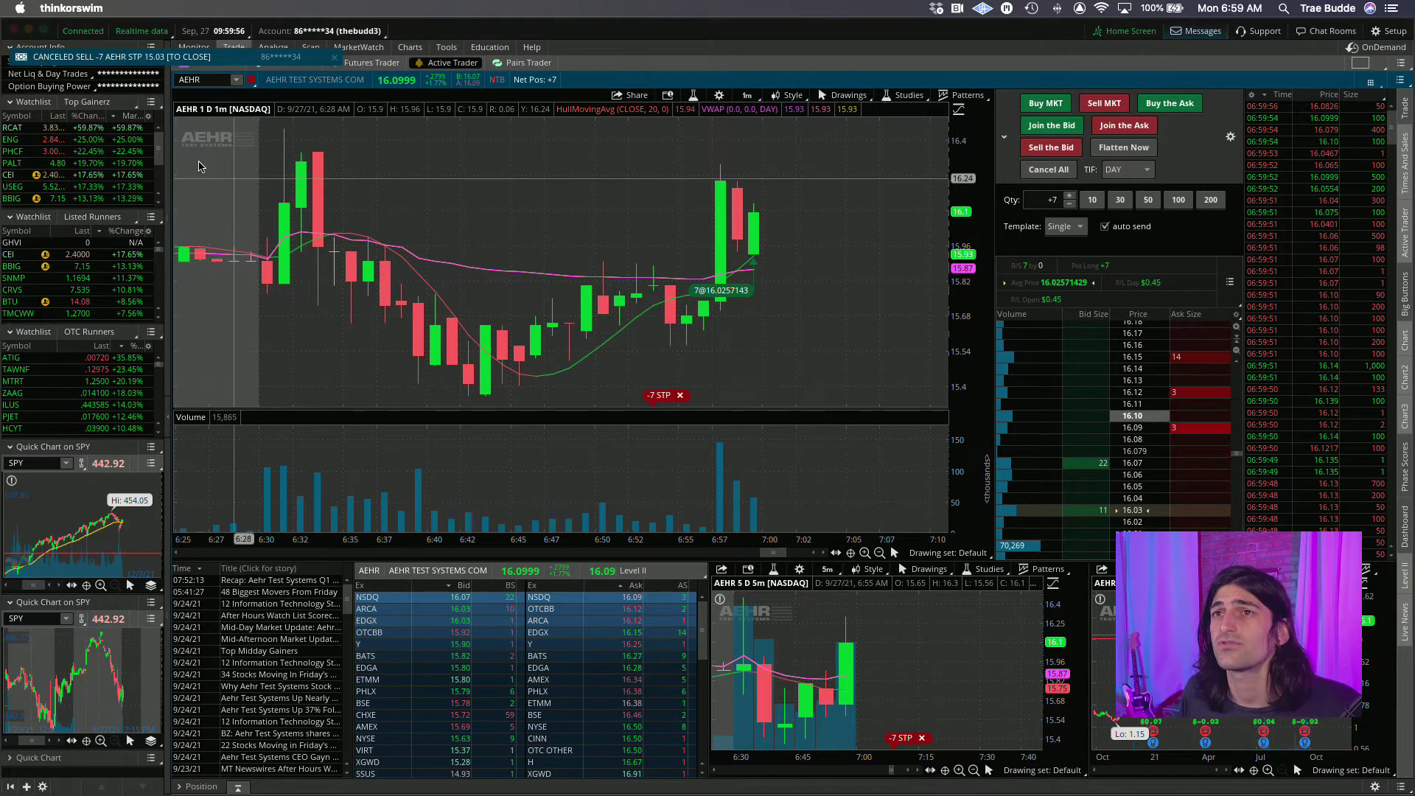
Step: Switch the AEHR chart to 1Y:1D, then Max:W weekly history, and open Chart Settings
{"action": "left_click", "coordinate": [747, 95]}
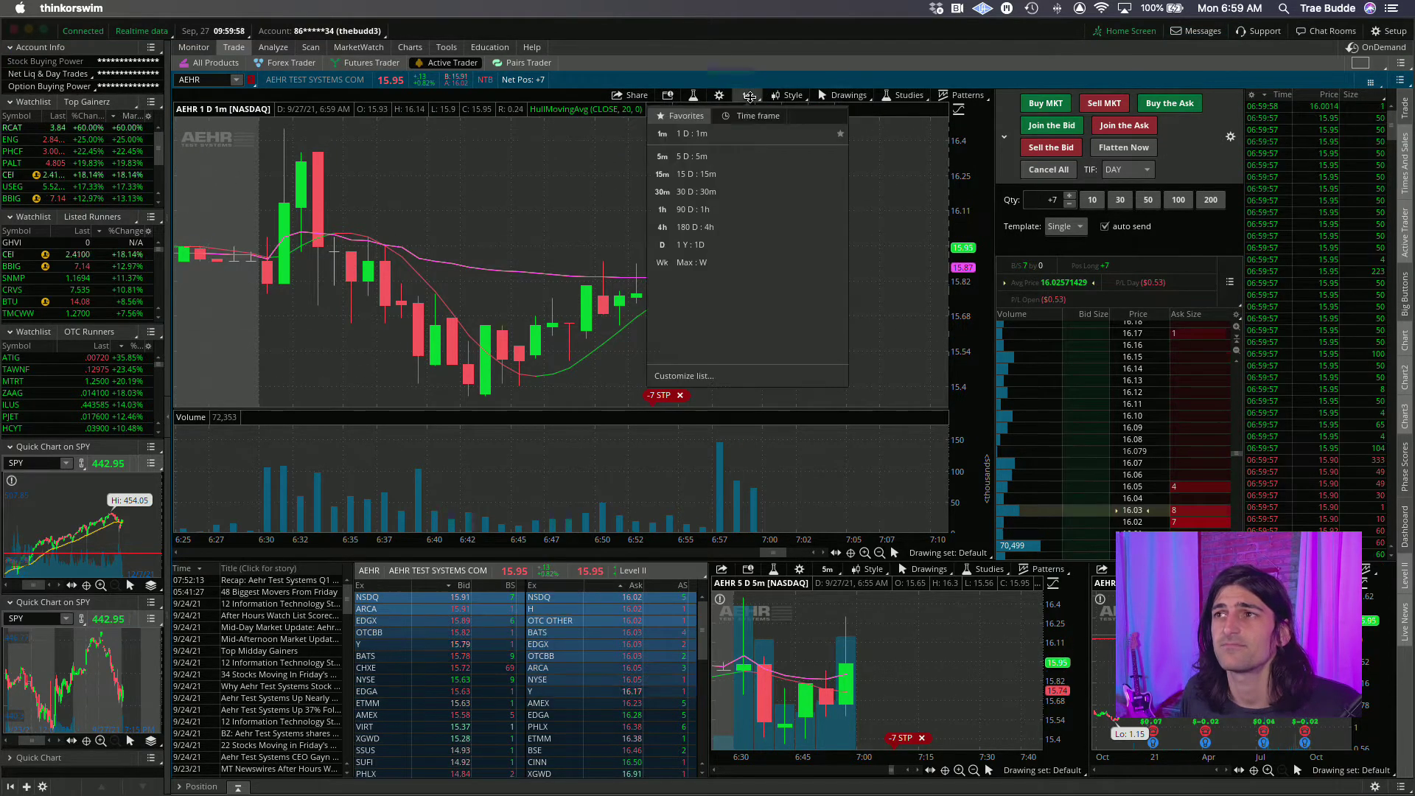
{"action": "left_click", "coordinate": [715, 246]}
{"action": "scroll", "coordinate": [715, 251], "scroll_direction": "down", "scroll_amount": 5}
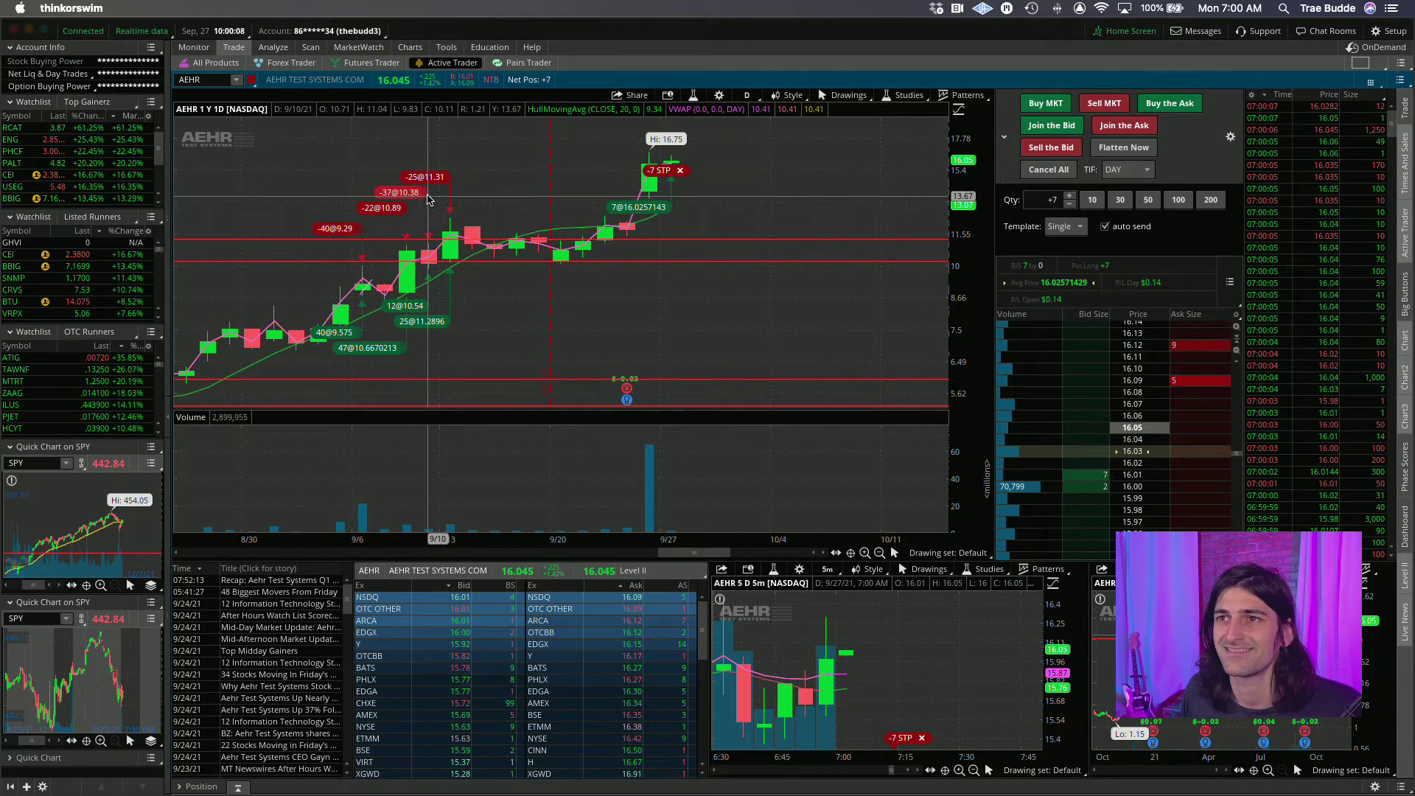
{"action": "scroll", "coordinate": [737, 221], "scroll_direction": "down", "scroll_amount": 1}
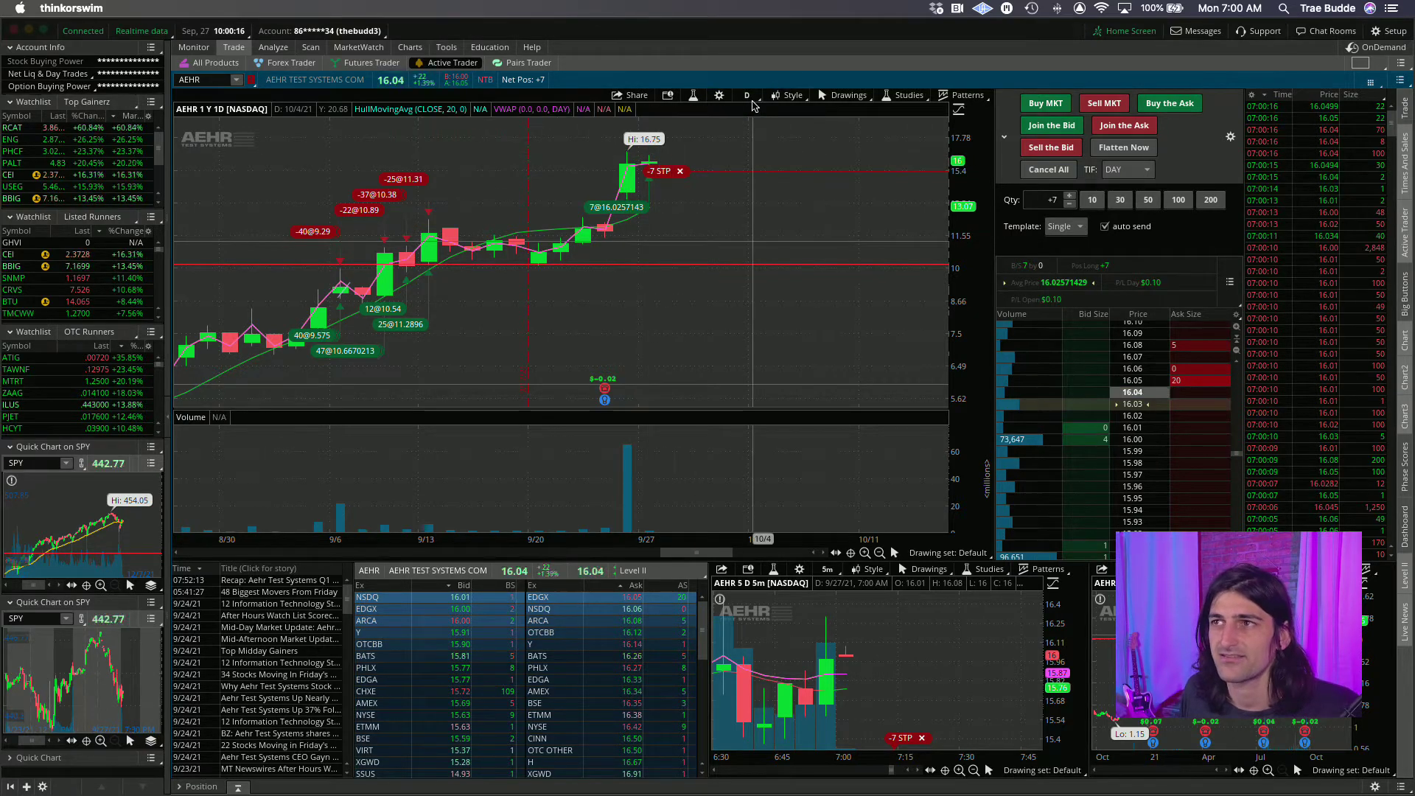
{"action": "left_click", "coordinate": [751, 96]}
{"action": "left_click", "coordinate": [724, 262]}
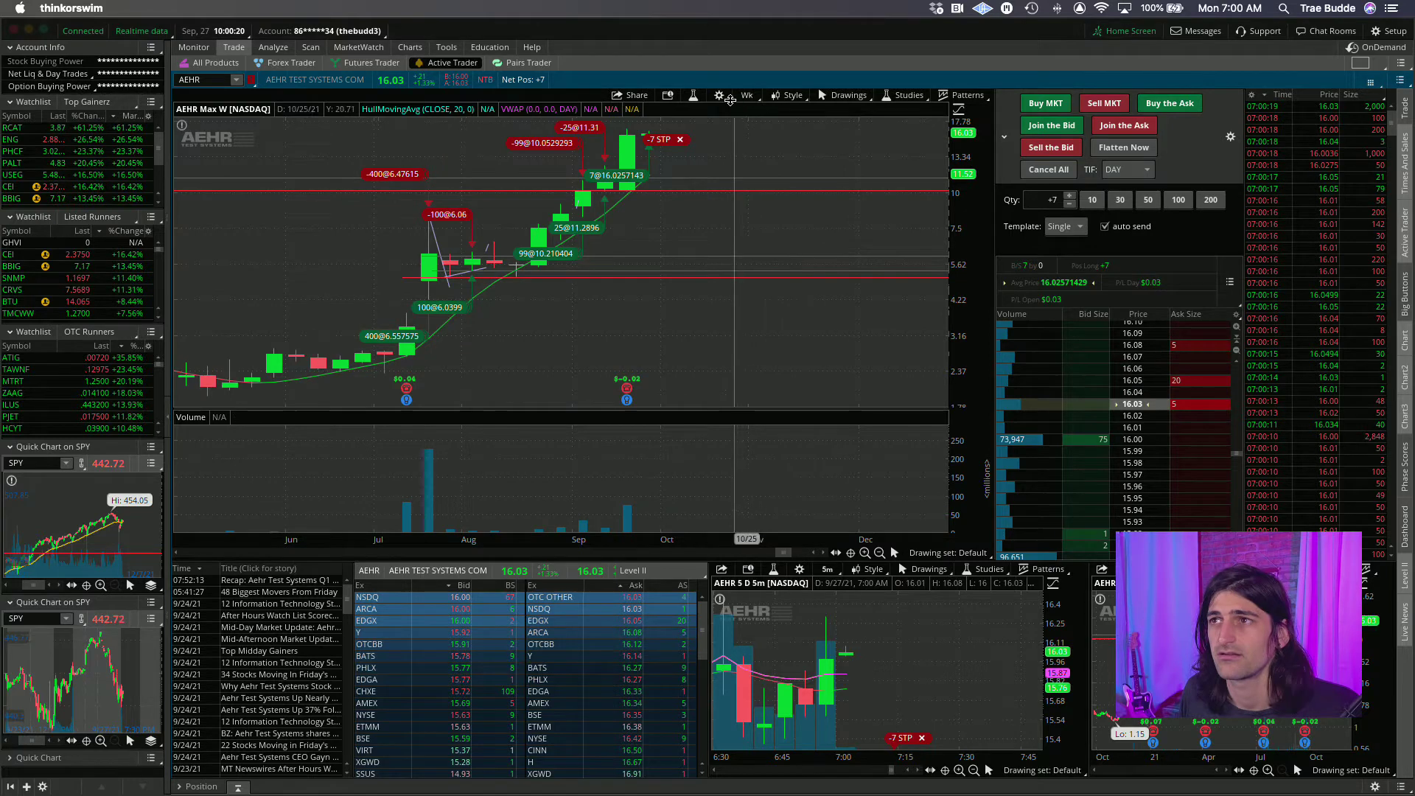
{"action": "left_click", "coordinate": [723, 96]}
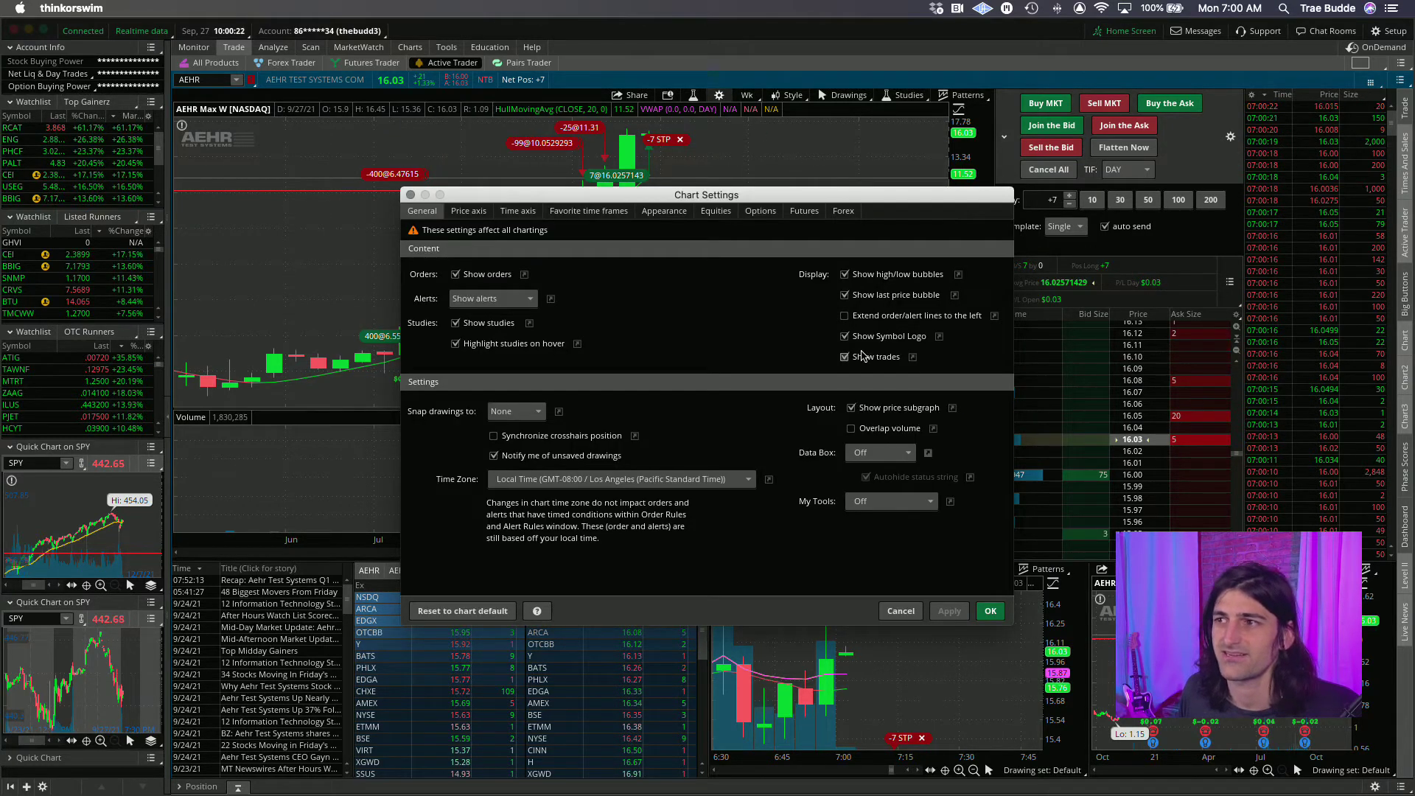
Step: Apply the chart settings and zoom out to AEHR's full multi-year history
{"action": "left_click", "coordinate": [988, 611]}
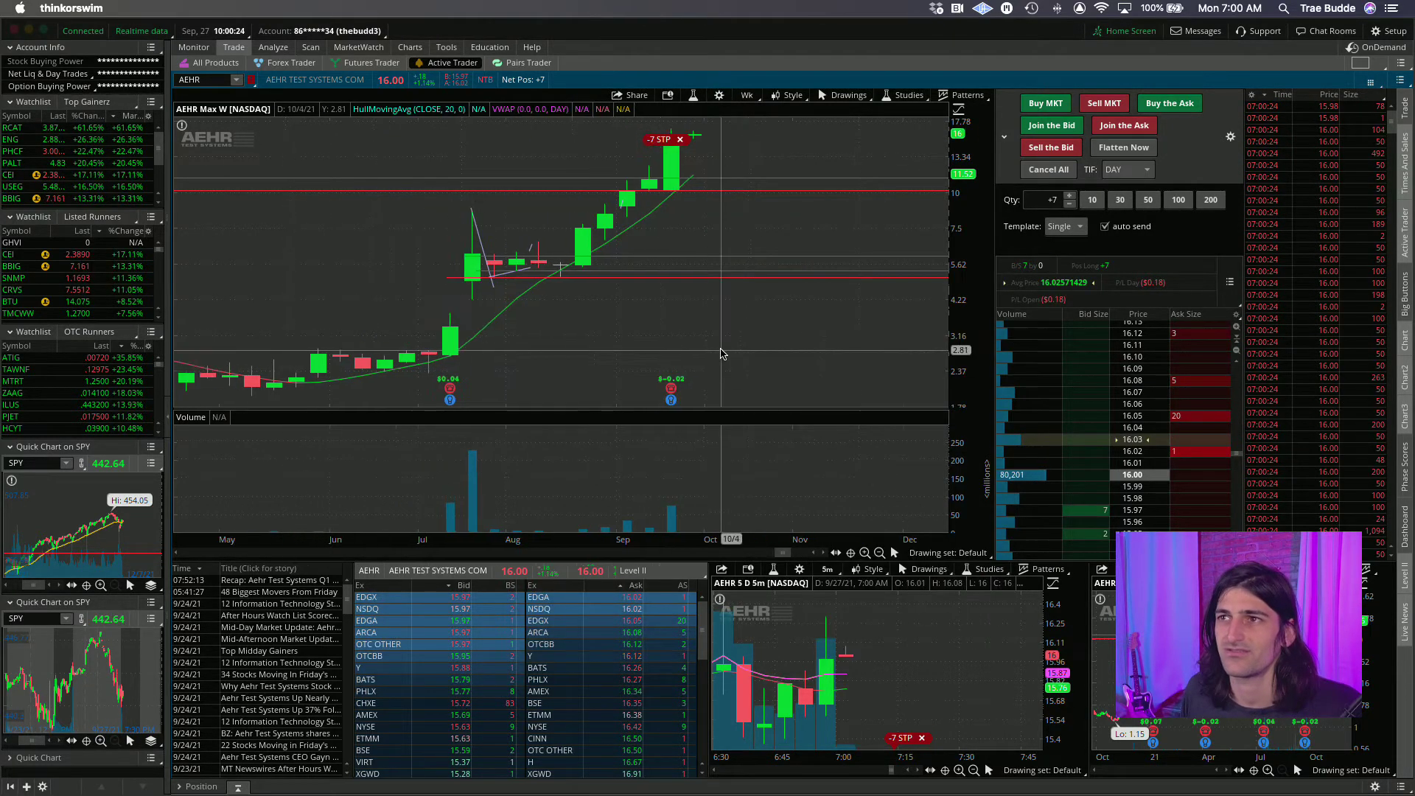
{"action": "left_click", "coordinate": [879, 552]}
{"action": "left_click", "coordinate": [880, 553]}
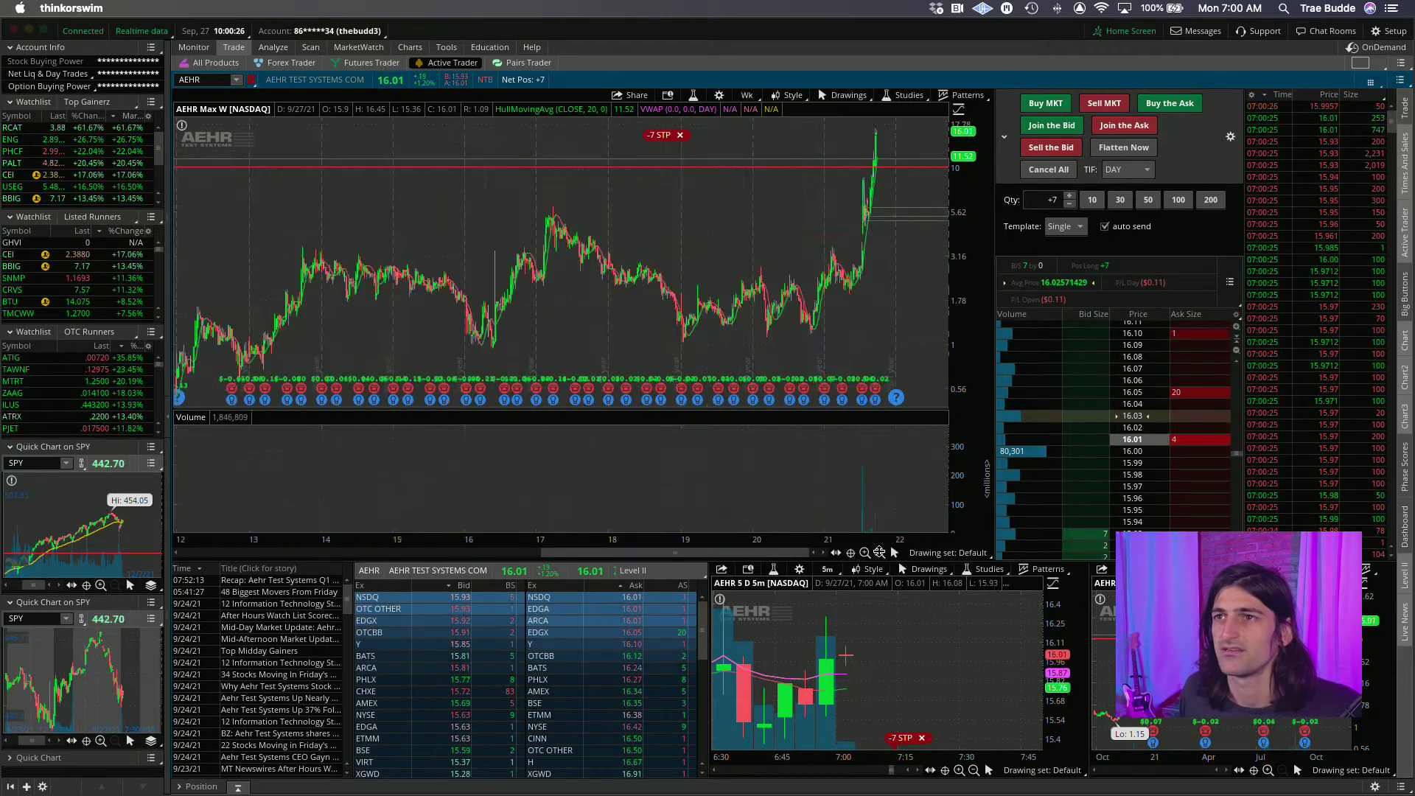
{"action": "left_click", "coordinate": [880, 553]}
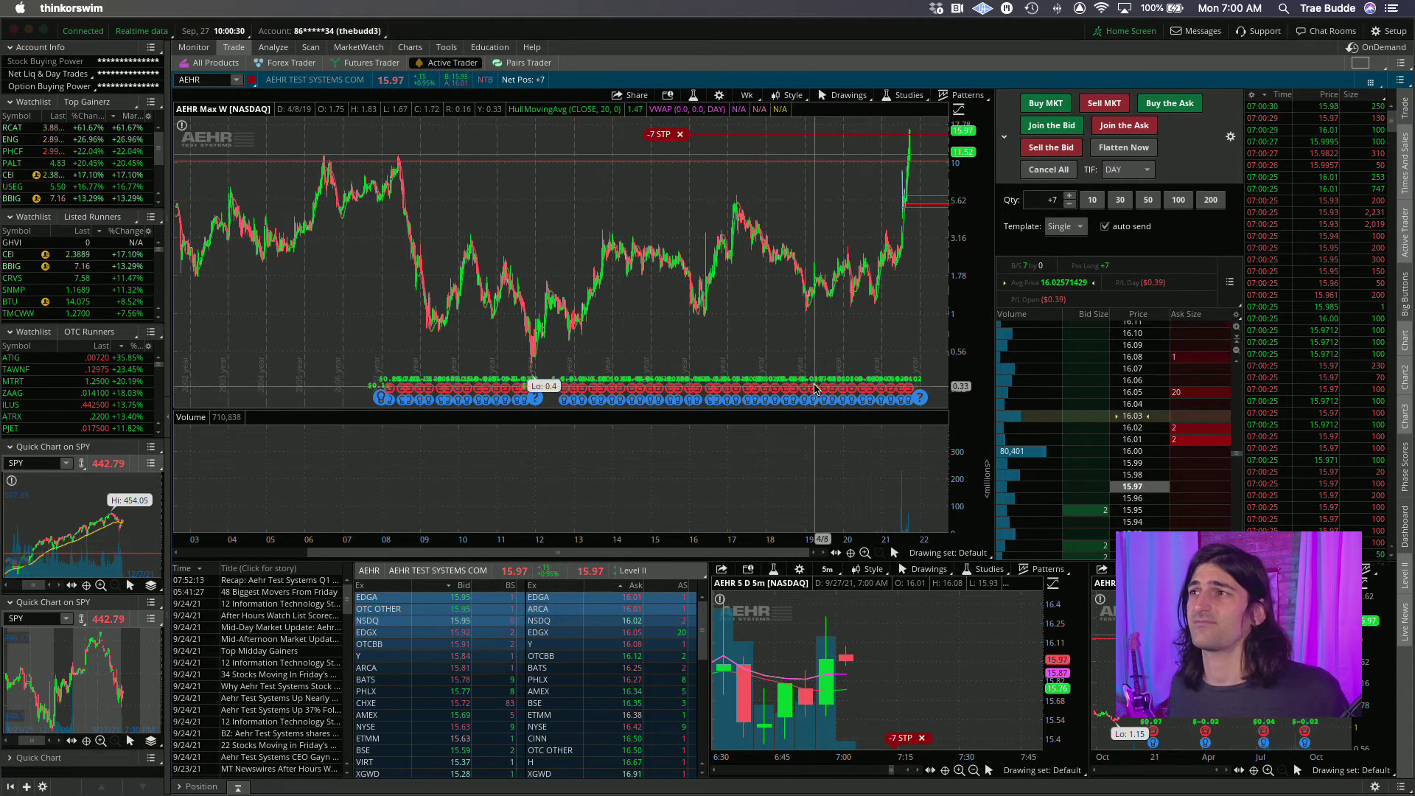
Step: After checking the chart grid, set AEHR's chart back to 1 D : 1m
{"action": "left_click", "coordinate": [410, 46]}
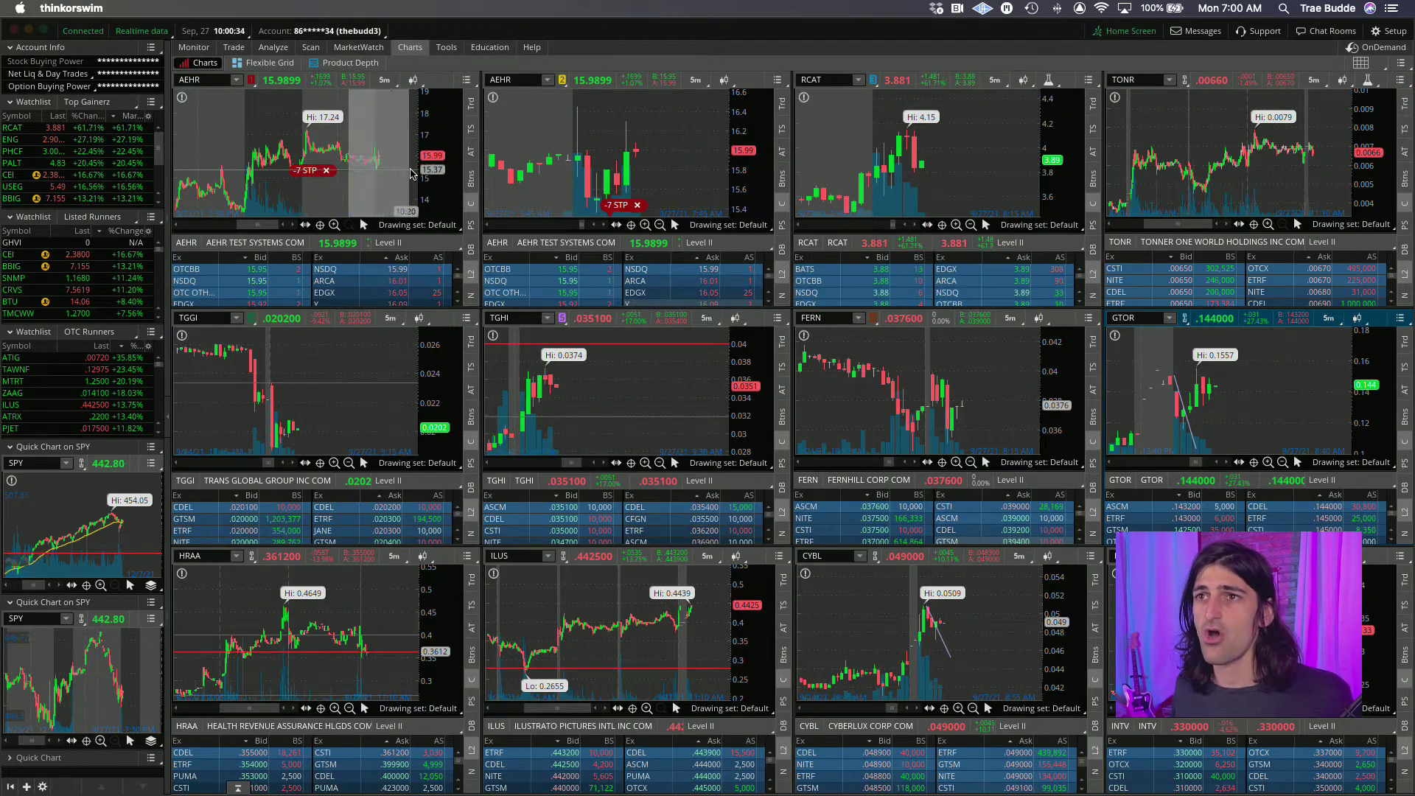
{"action": "scroll", "coordinate": [313, 103], "scroll_direction": "up", "scroll_amount": 2}
{"action": "left_click", "coordinate": [236, 46]}
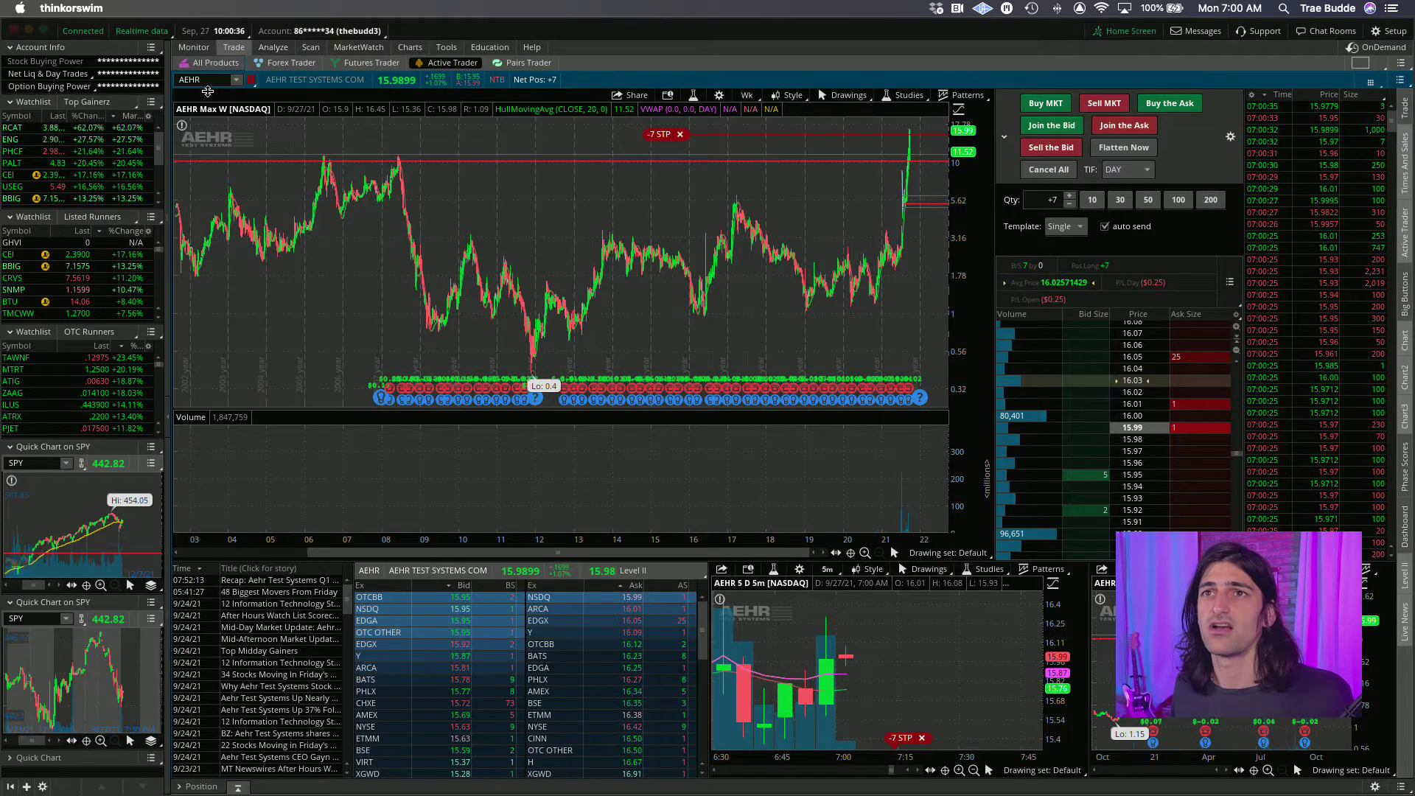
{"action": "left_click", "coordinate": [748, 95]}
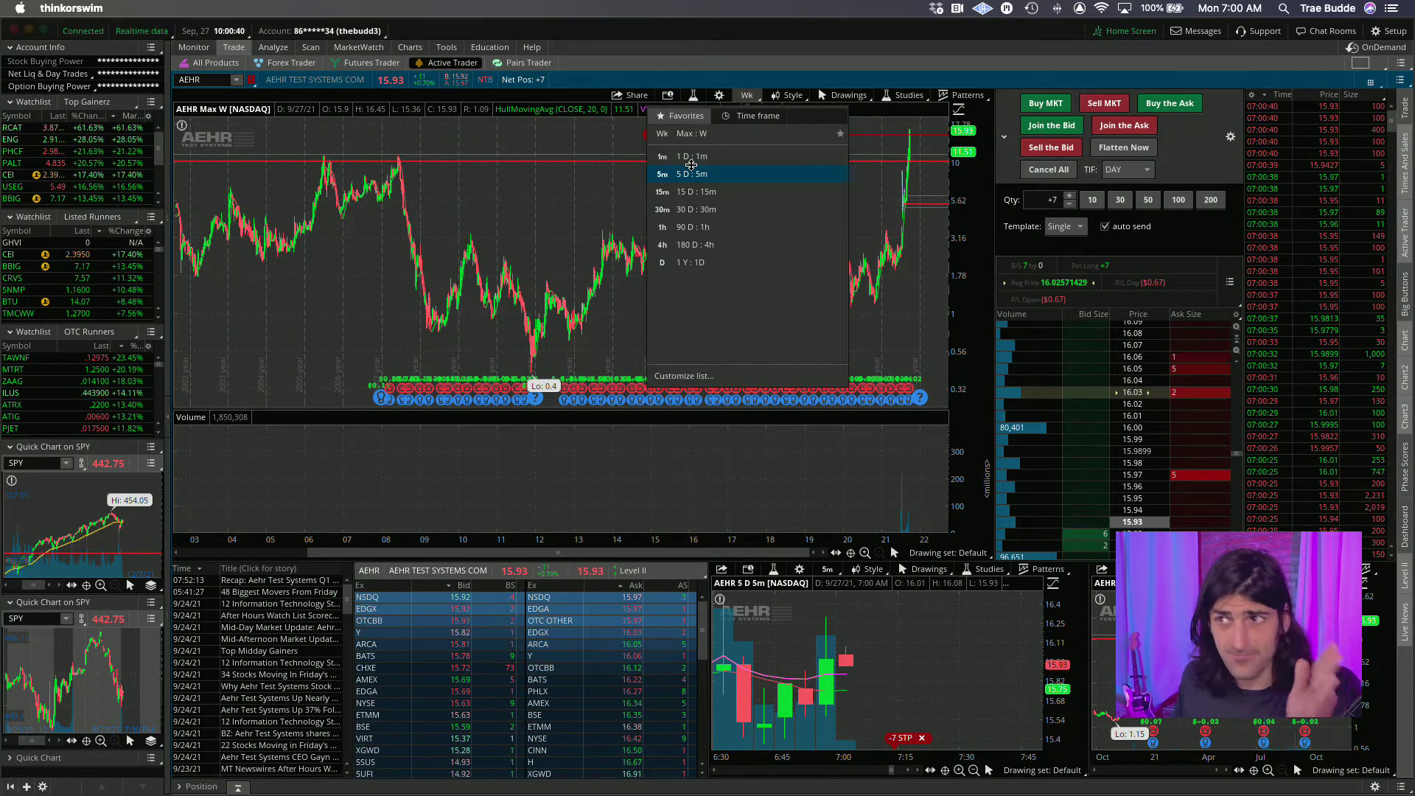
{"action": "left_click", "coordinate": [690, 158]}
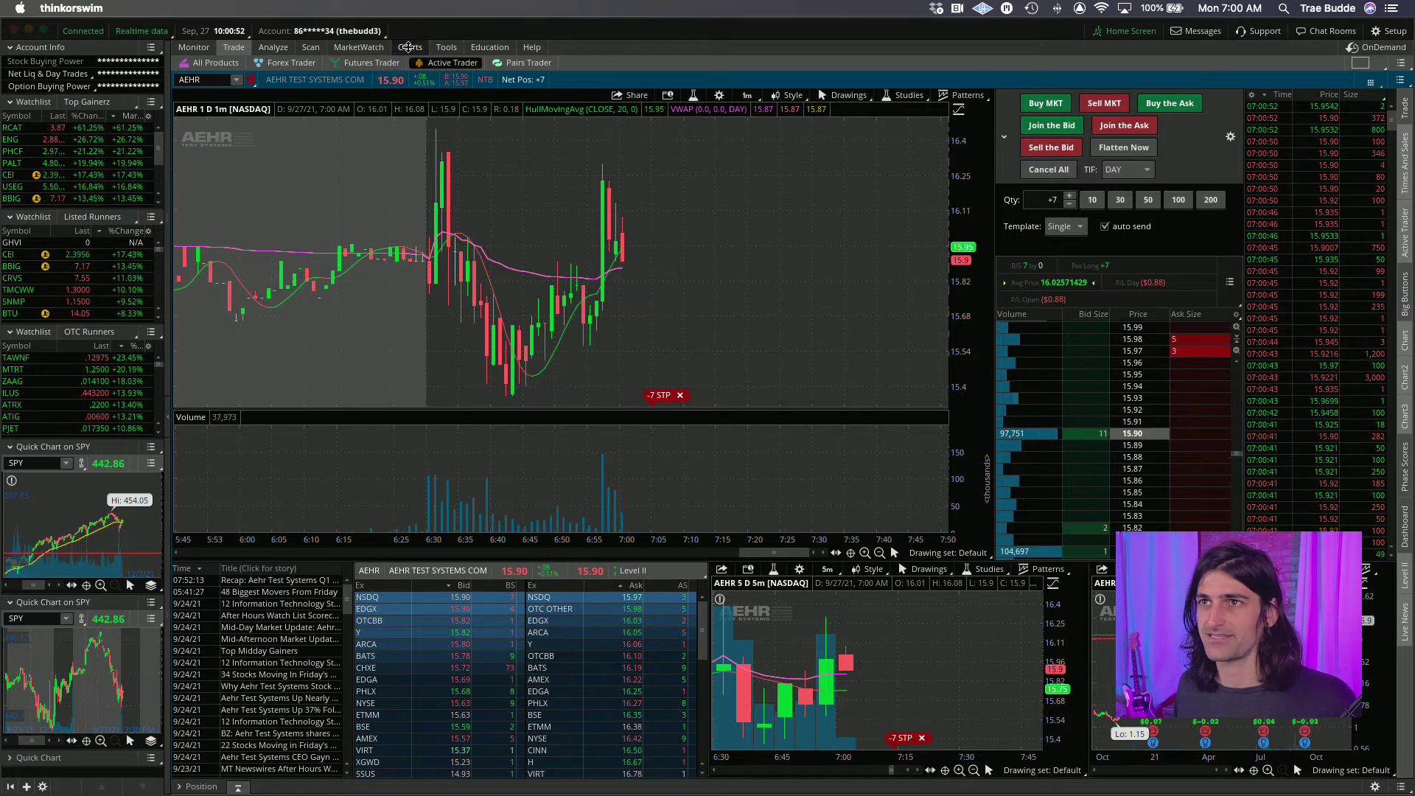
Step: Glance at the flexible chart grid, then return to the AEHR Active Trader page
{"action": "left_click", "coordinate": [410, 47]}
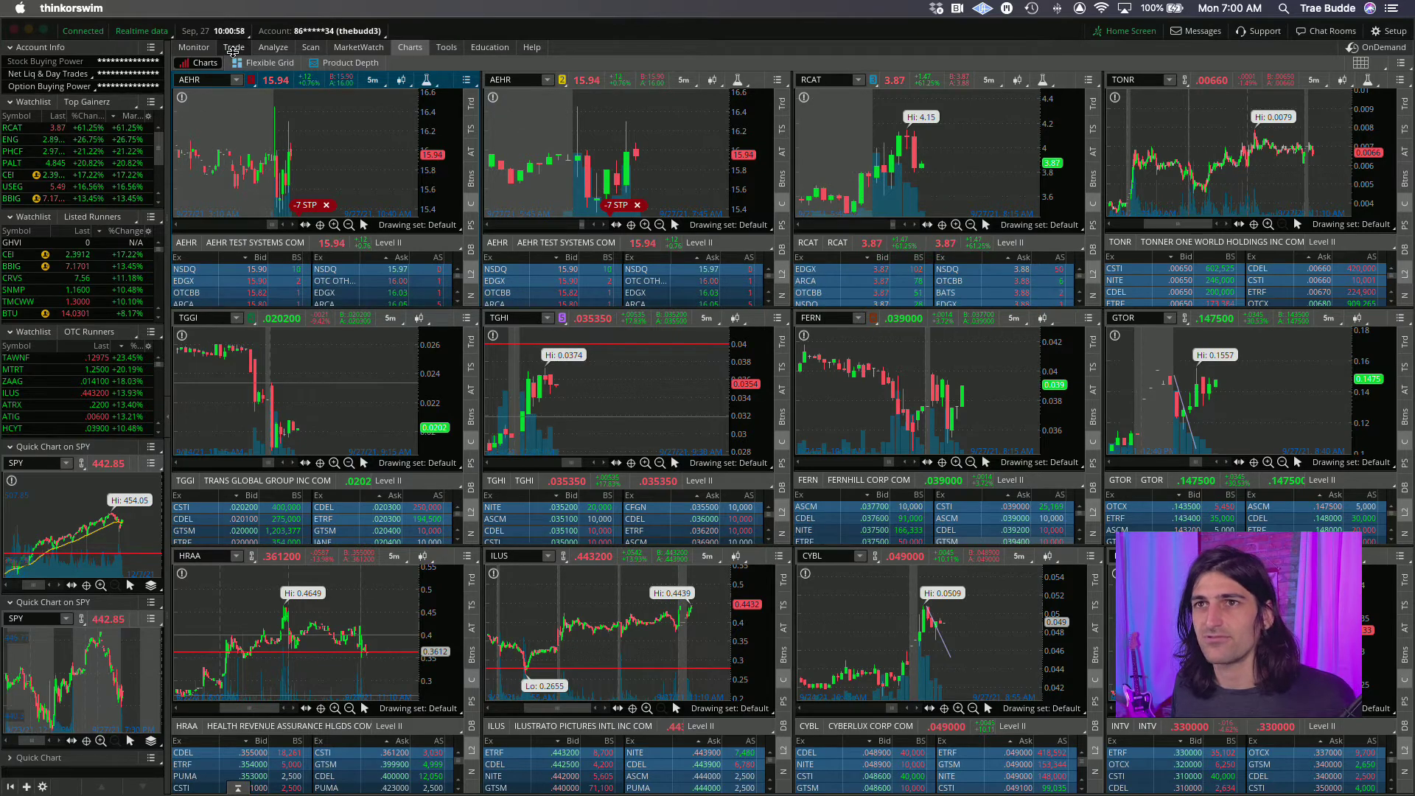
{"action": "left_click", "coordinate": [234, 47]}
Step: Load RCAT and work out the position size with 5/.2 in Spotlight
{"action": "type", "text": "R"}
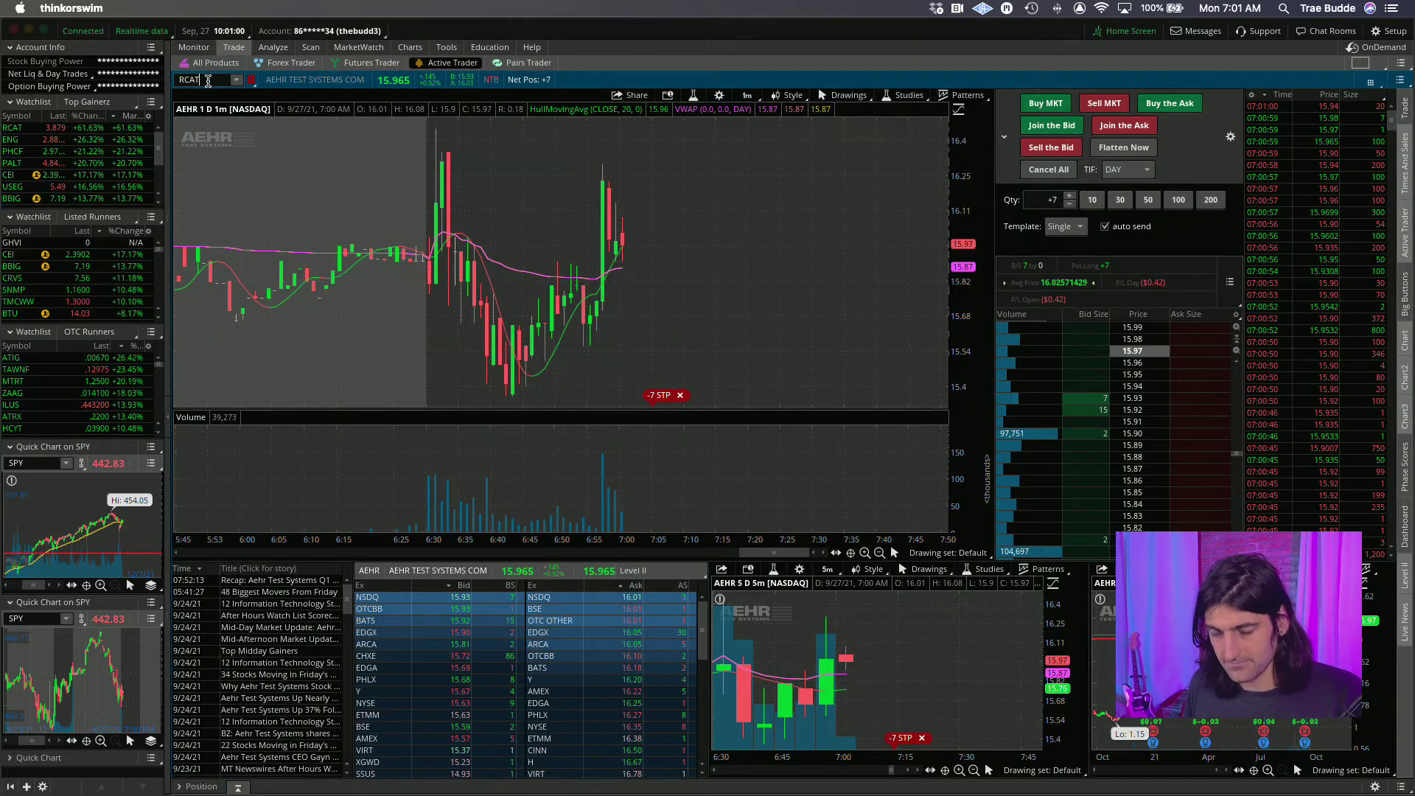
{"action": "type", "text": "CAT"}
{"action": "key", "text": "Return"}
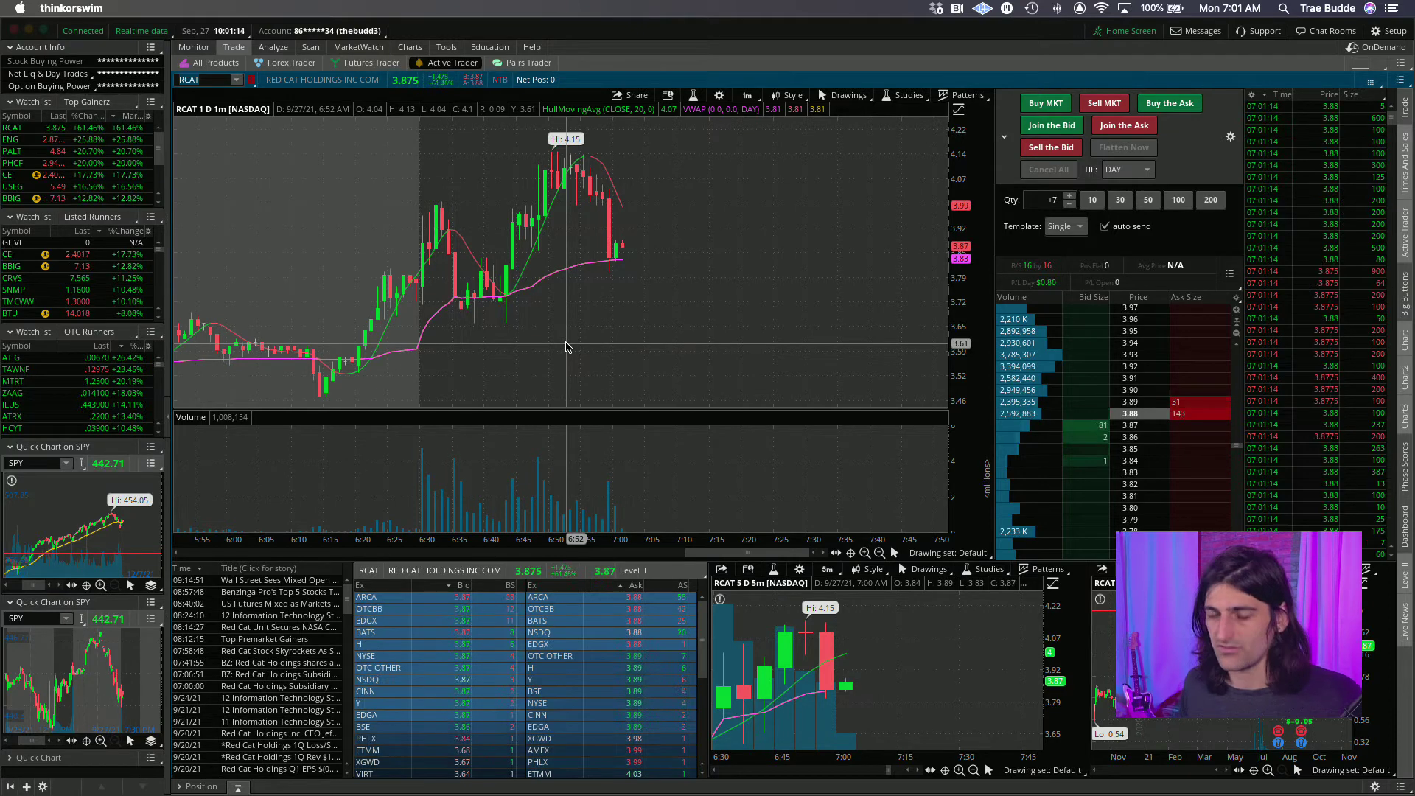
{"action": "key", "text": "super+space"}
{"action": "type", "text": "5/."}
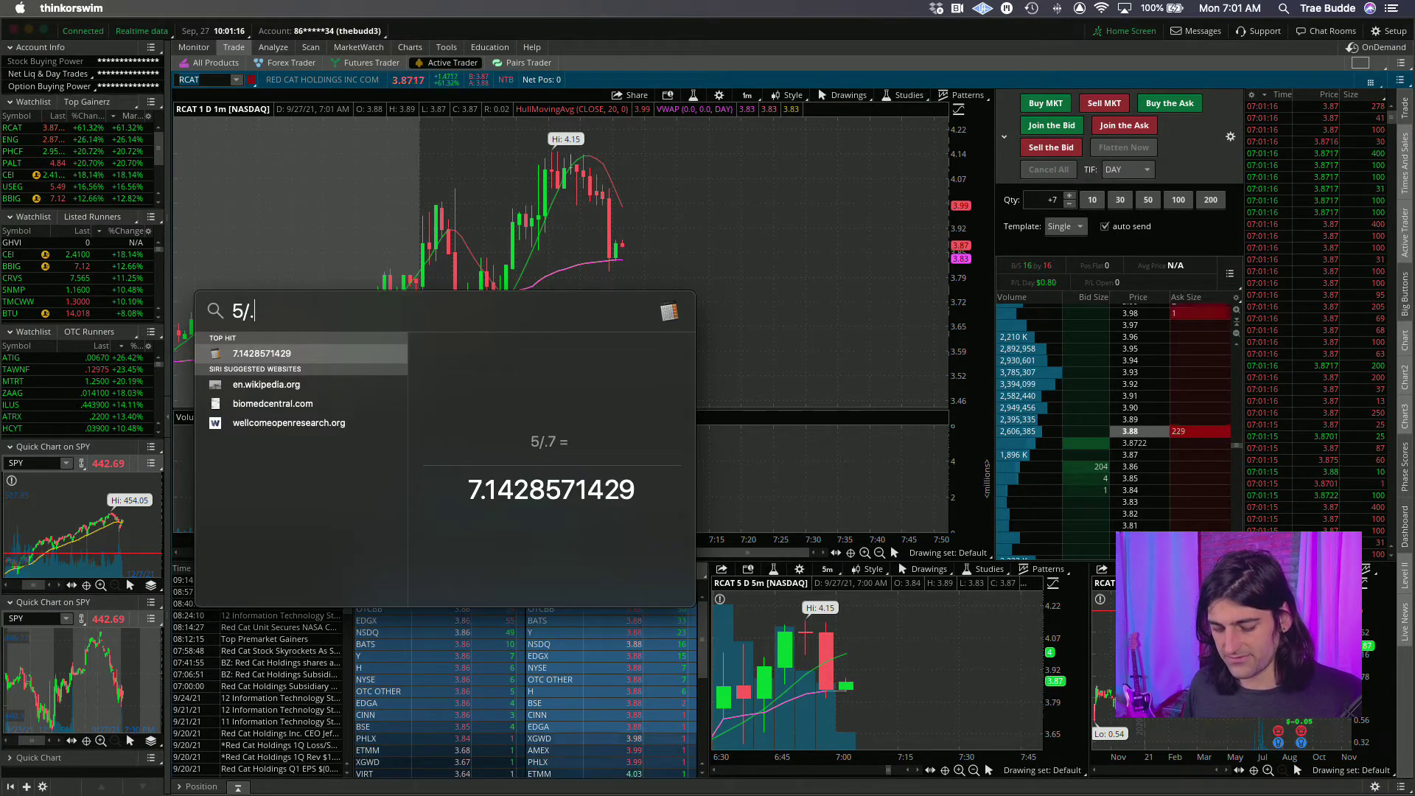
{"action": "type", "text": "2"}
{"action": "key", "text": "BackSpace"}
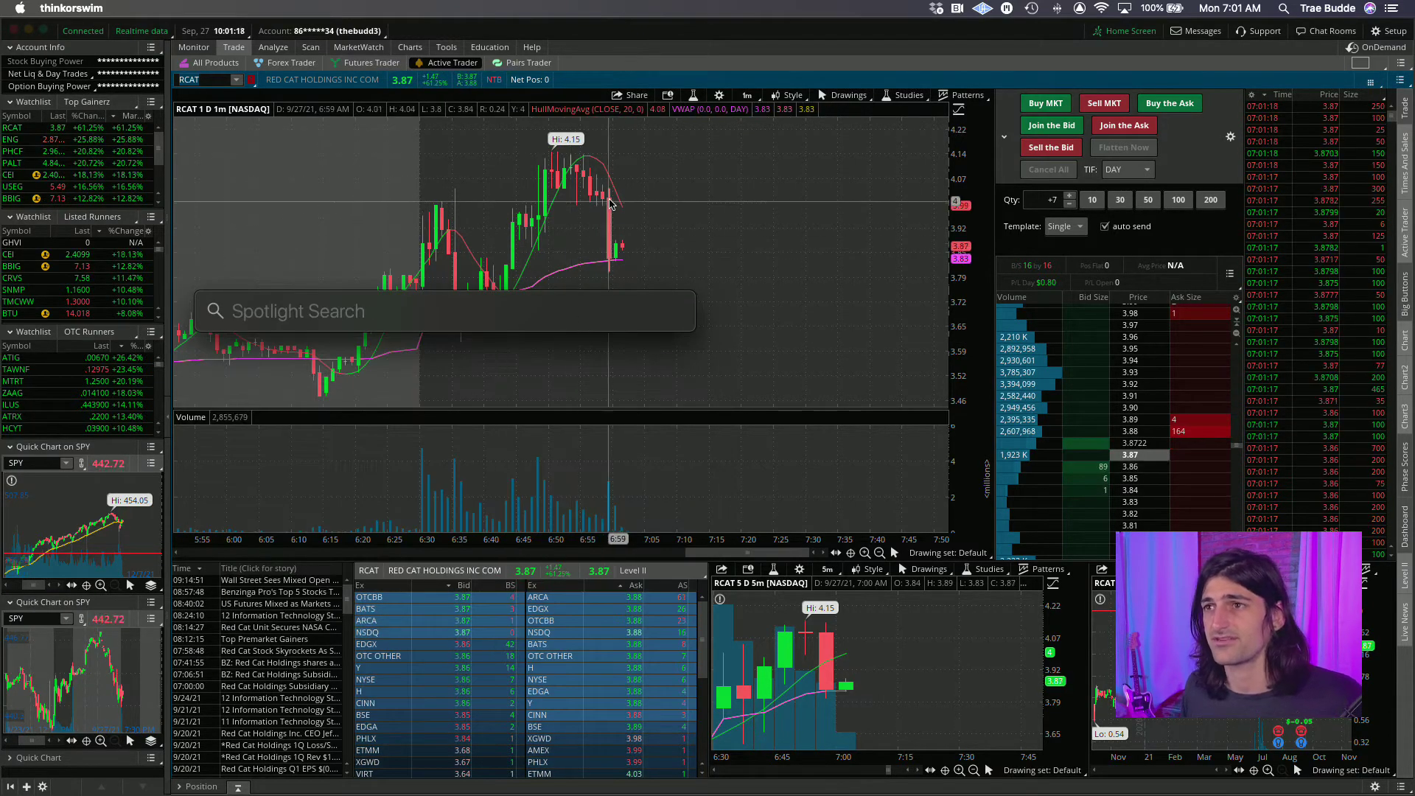
{"action": "key", "text": "Escape"}
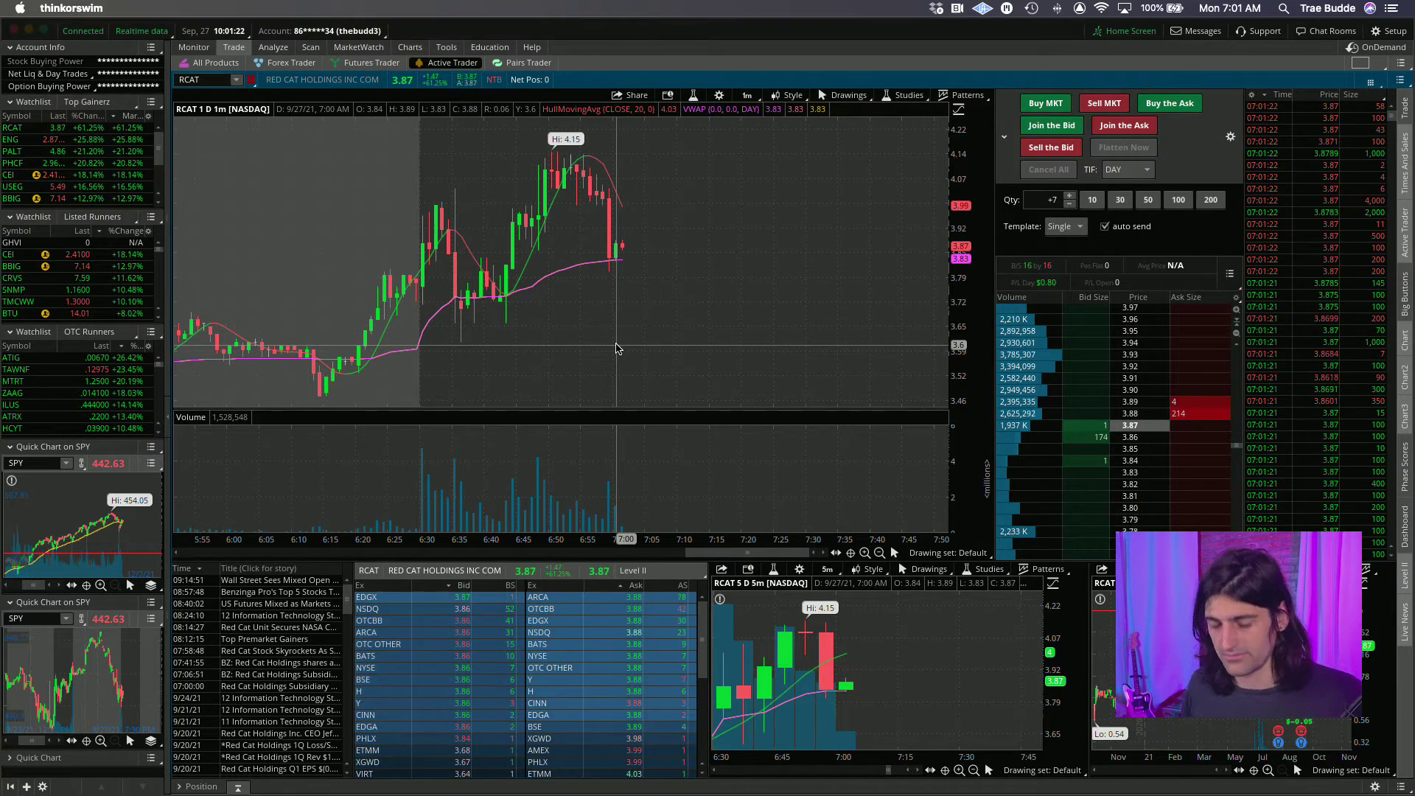
{"action": "key", "text": "super+space"}
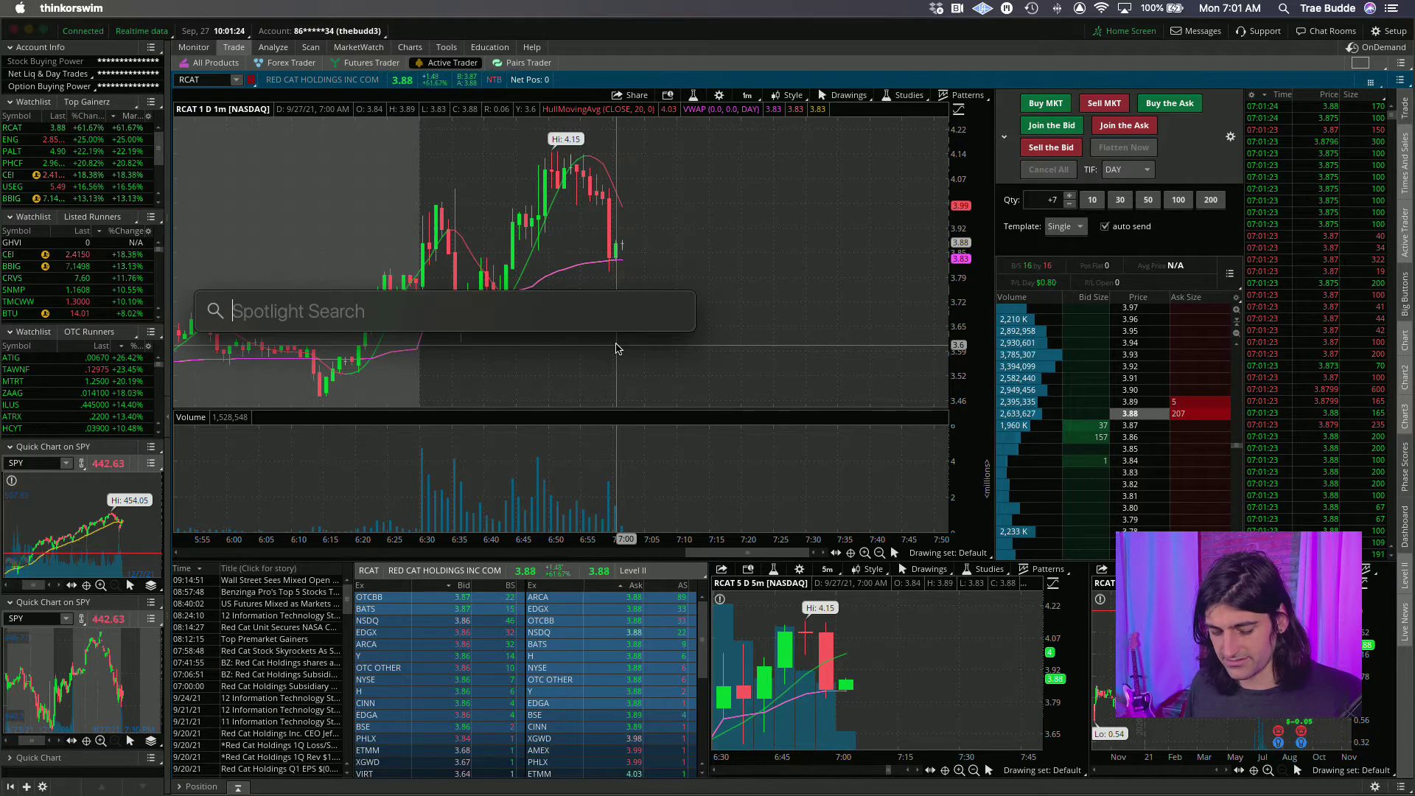
{"action": "key", "text": "BackSpace"}
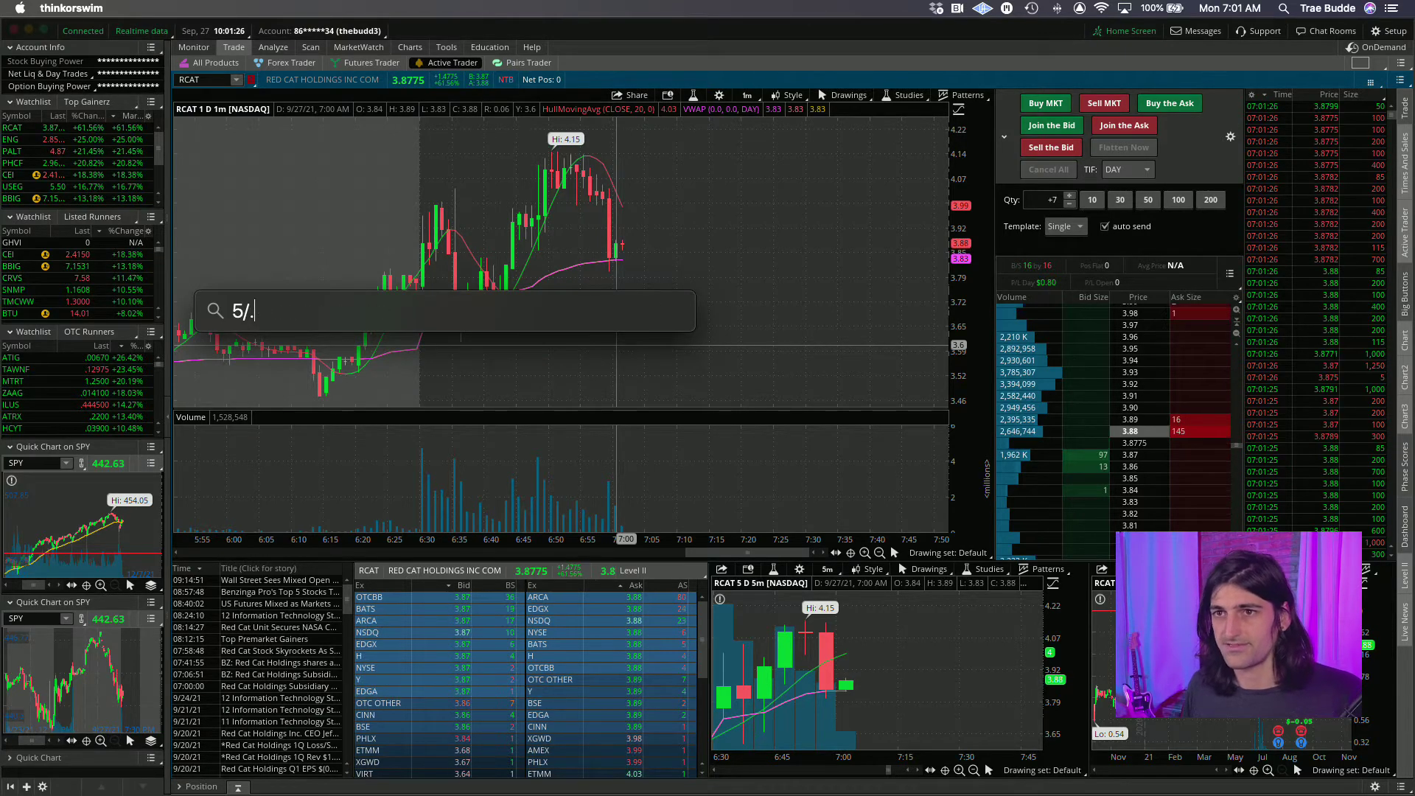
{"action": "key", "text": "Escape"}
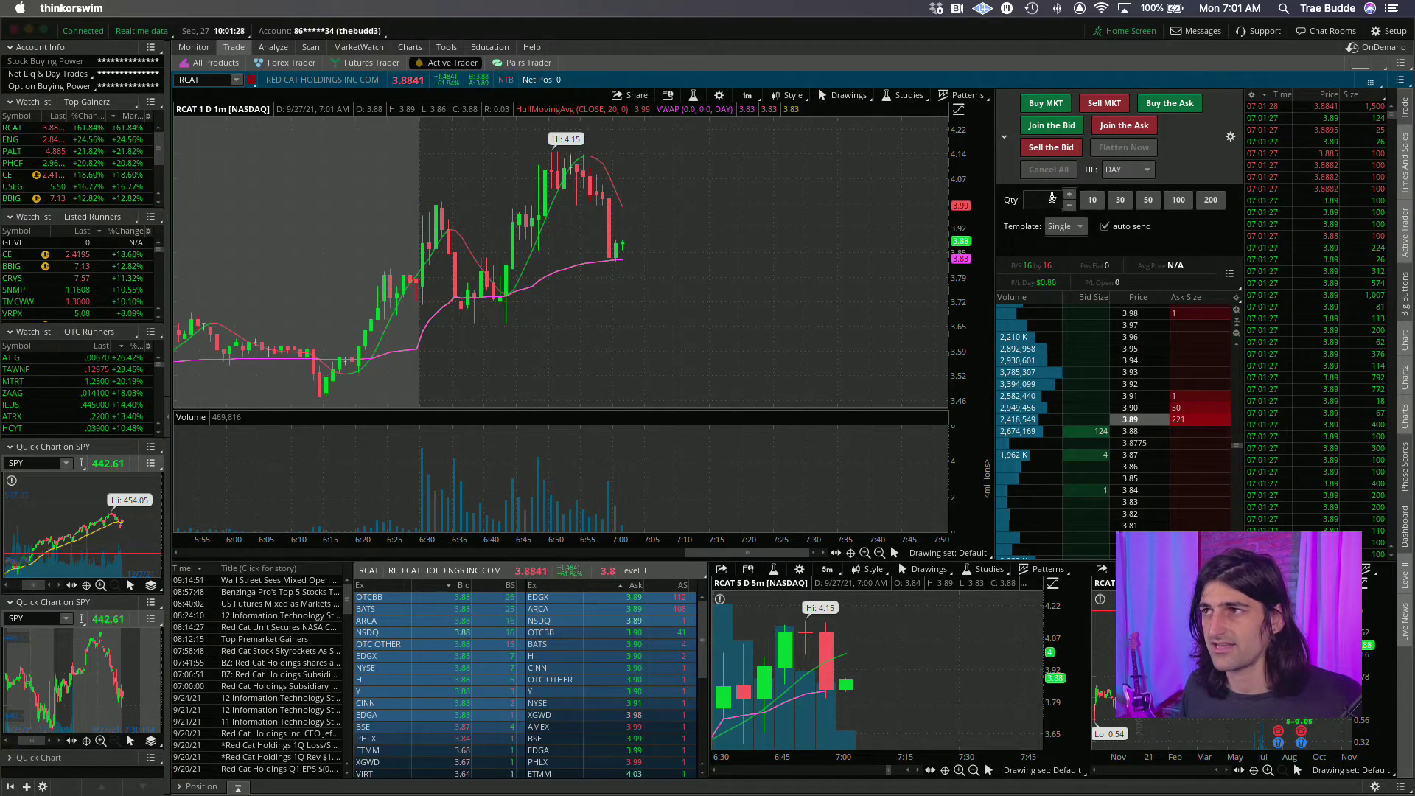
Step: Buy 16 RCAT shares at market
{"action": "left_click", "coordinate": [1052, 199]}
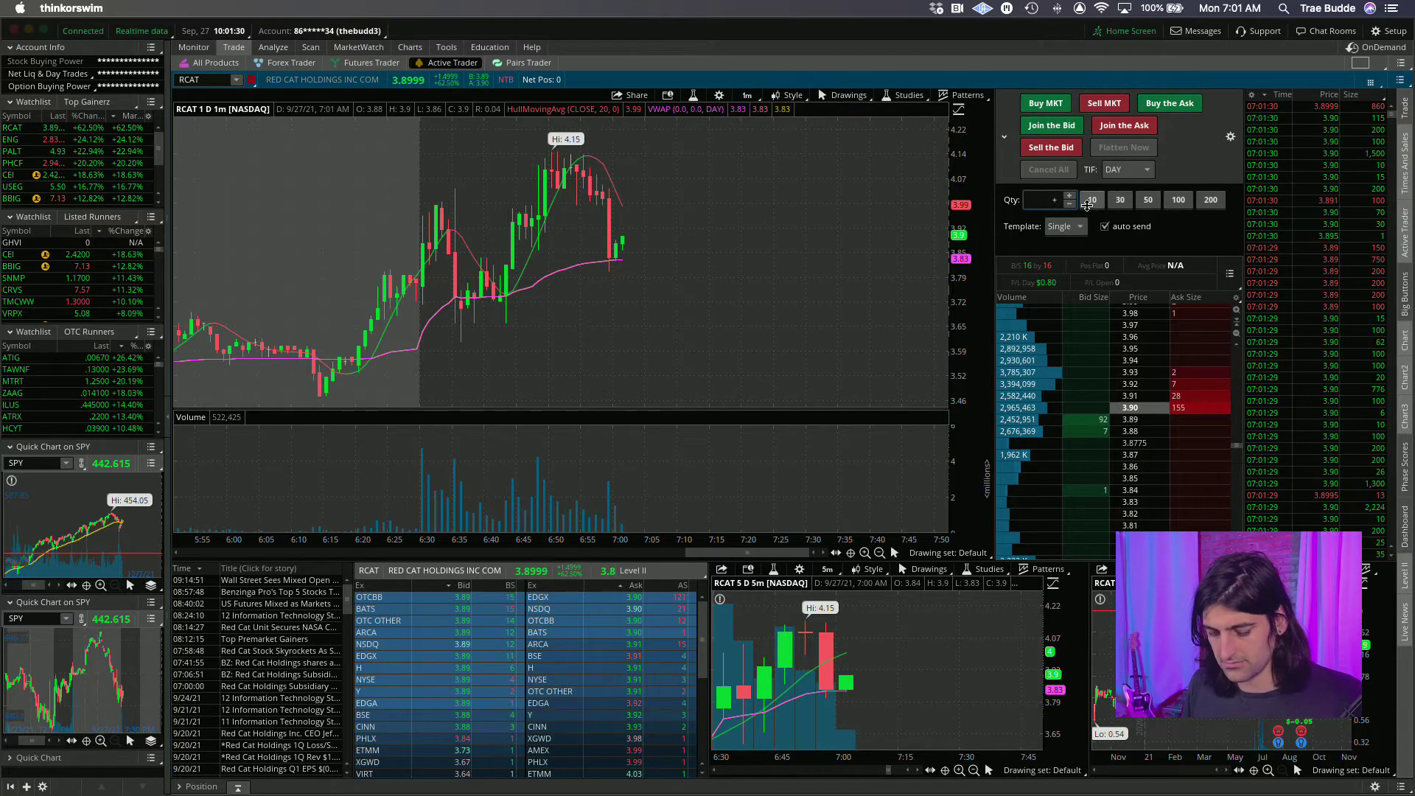
{"action": "type", "text": "16"}
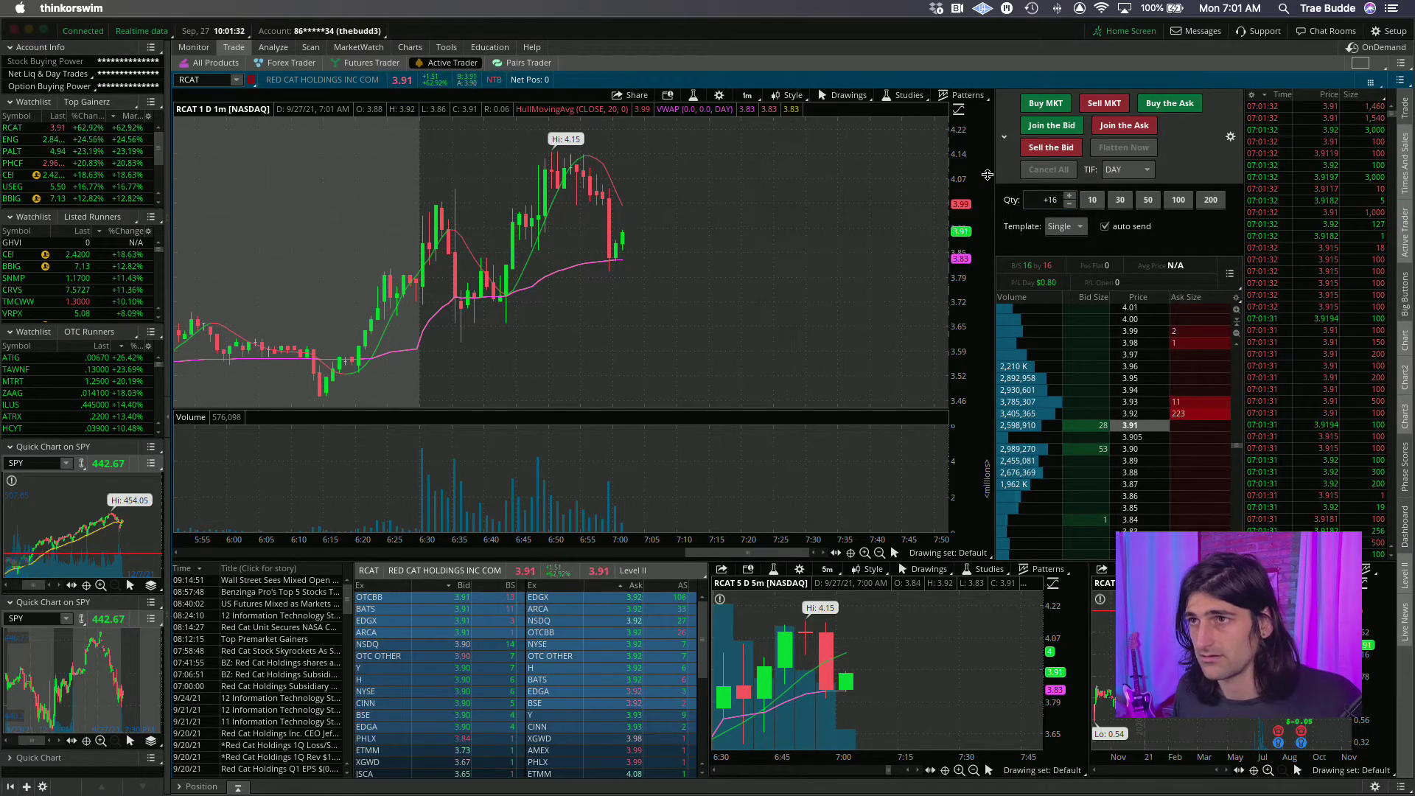
{"action": "left_click", "coordinate": [1046, 104]}
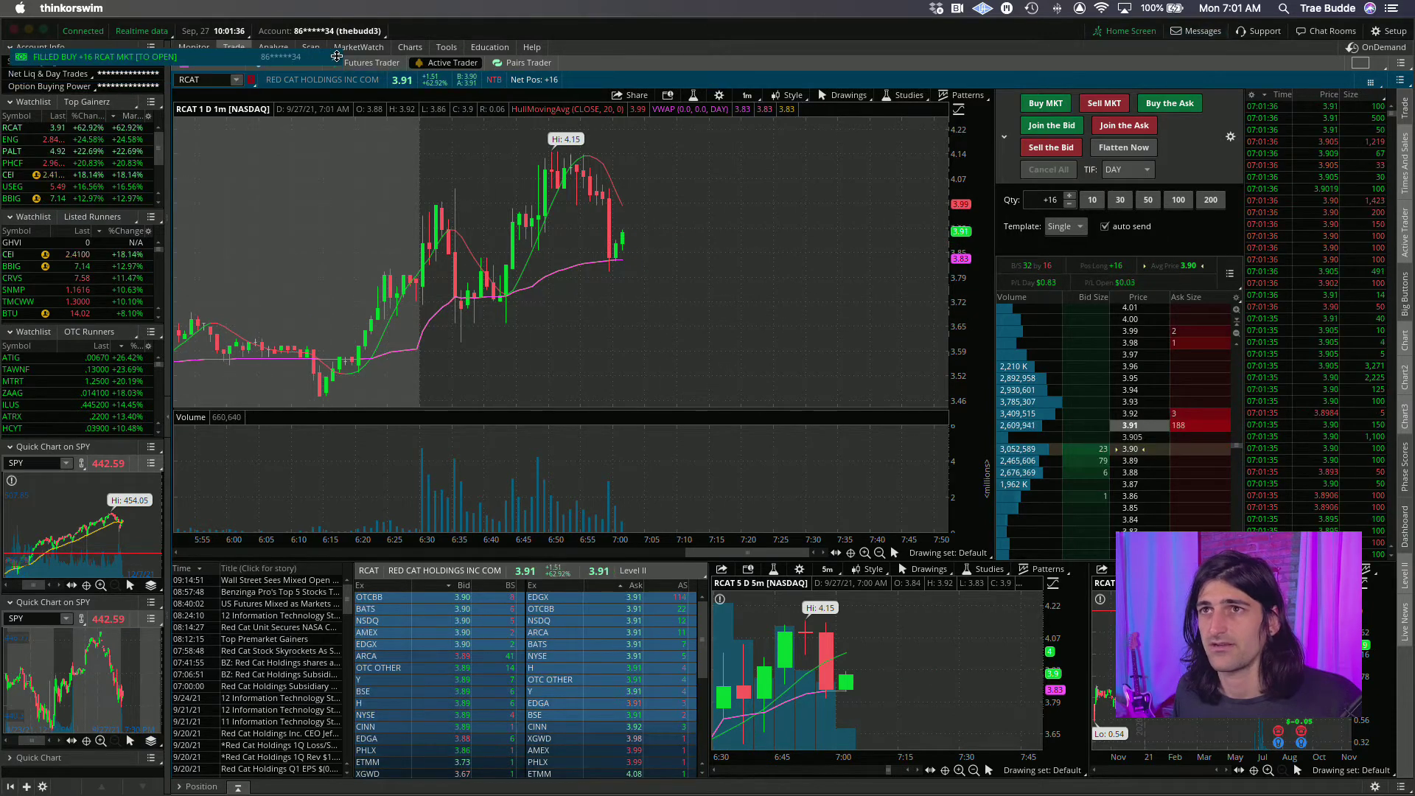
Step: From Monitor, confirm and send a closing stop sell order for the 16 RCAT shares
{"action": "left_click", "coordinate": [194, 47]}
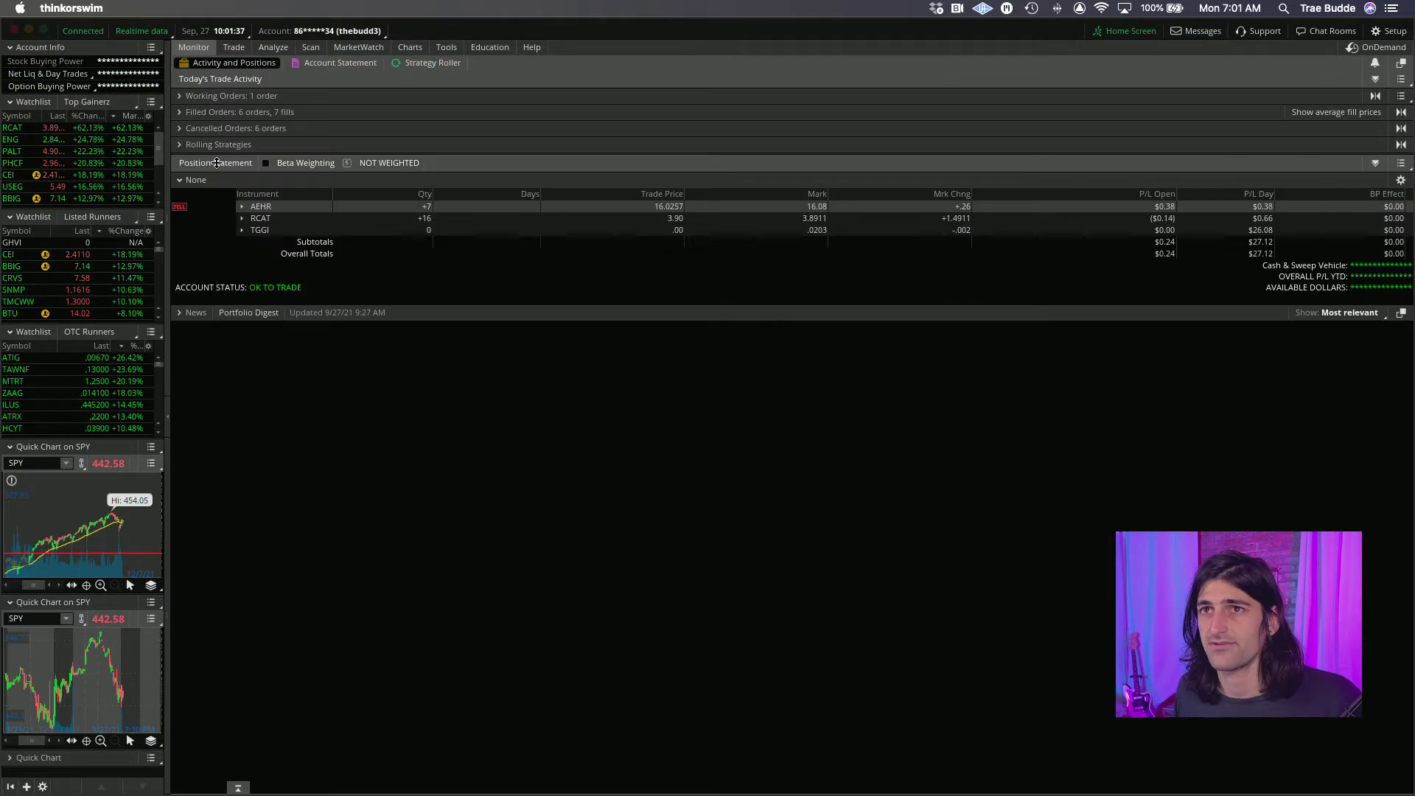
{"action": "right_click", "coordinate": [270, 224]}
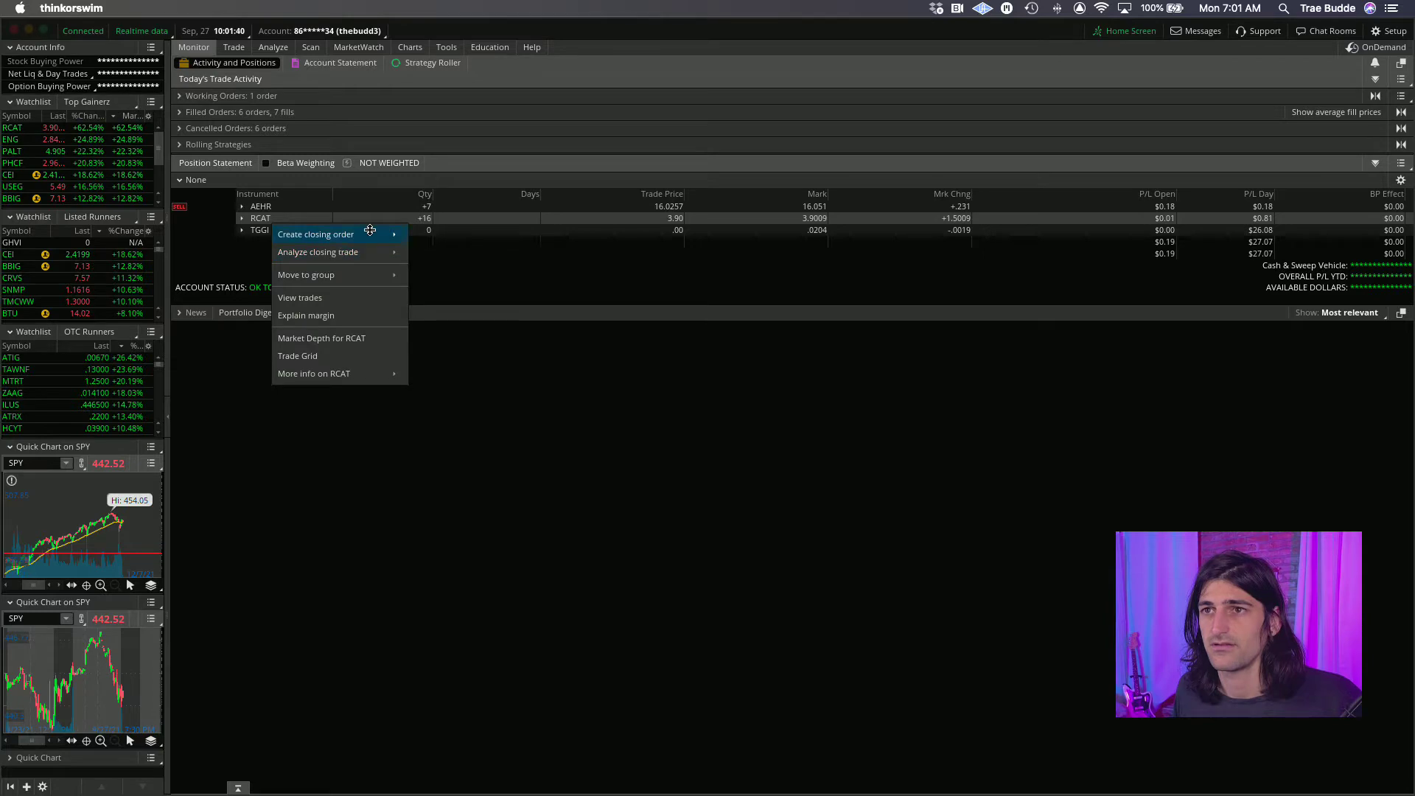
{"action": "mouse_move", "coordinate": [370, 231]}
{"action": "left_click", "coordinate": [432, 239]}
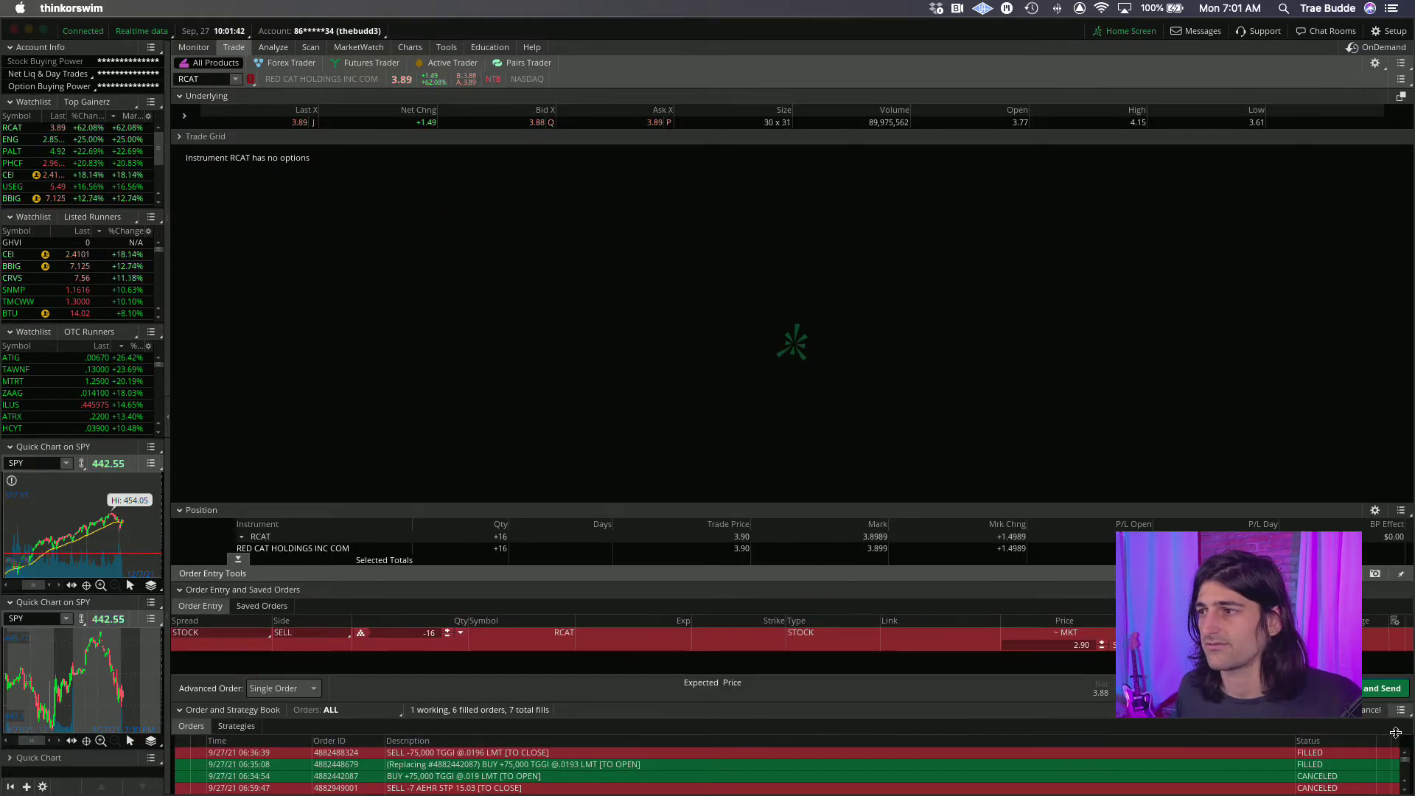
{"action": "left_click", "coordinate": [1383, 688]}
{"action": "left_click", "coordinate": [1385, 684]}
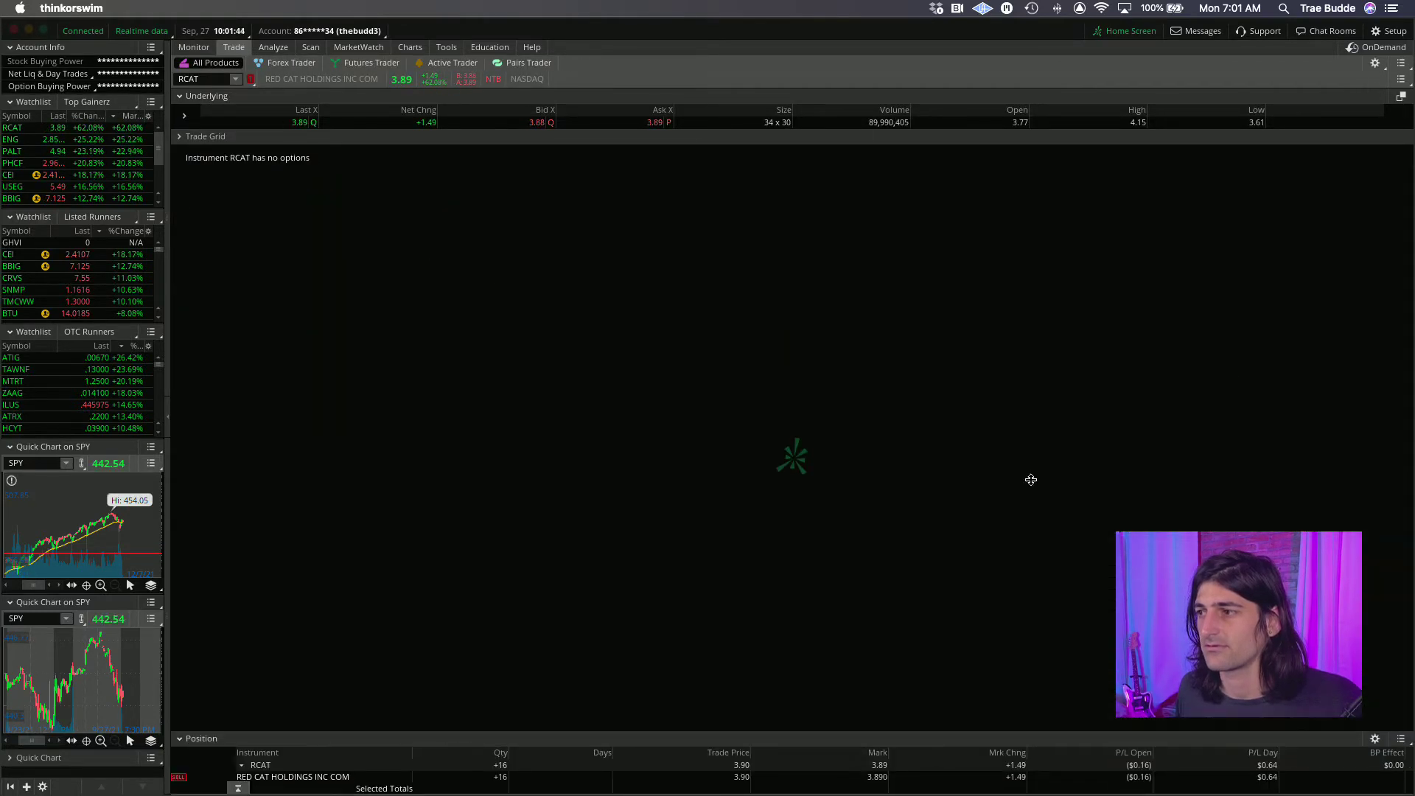
Step: Bring up RCAT's ladder trading layout in Active Trader
{"action": "left_click", "coordinate": [411, 48]}
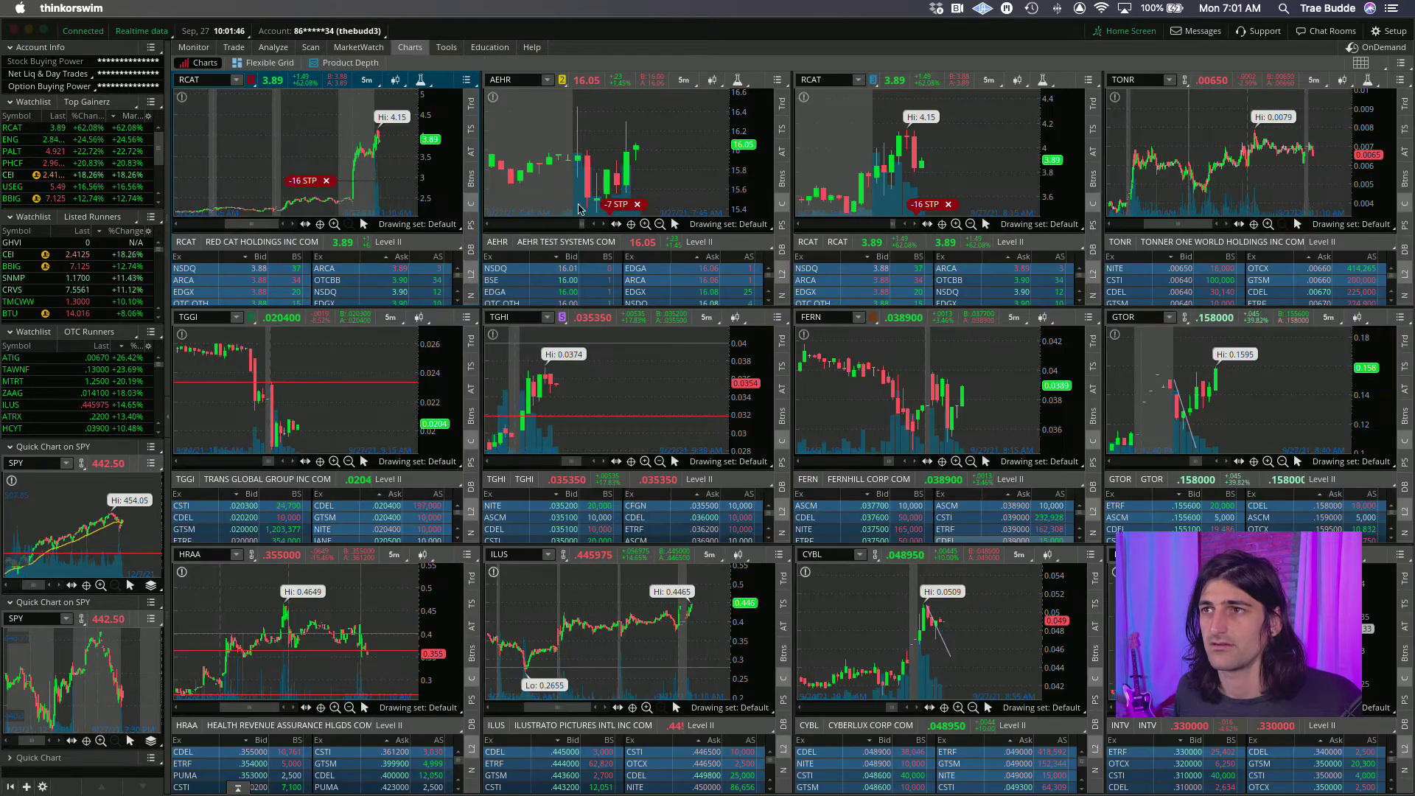
{"action": "left_click", "coordinate": [233, 47]}
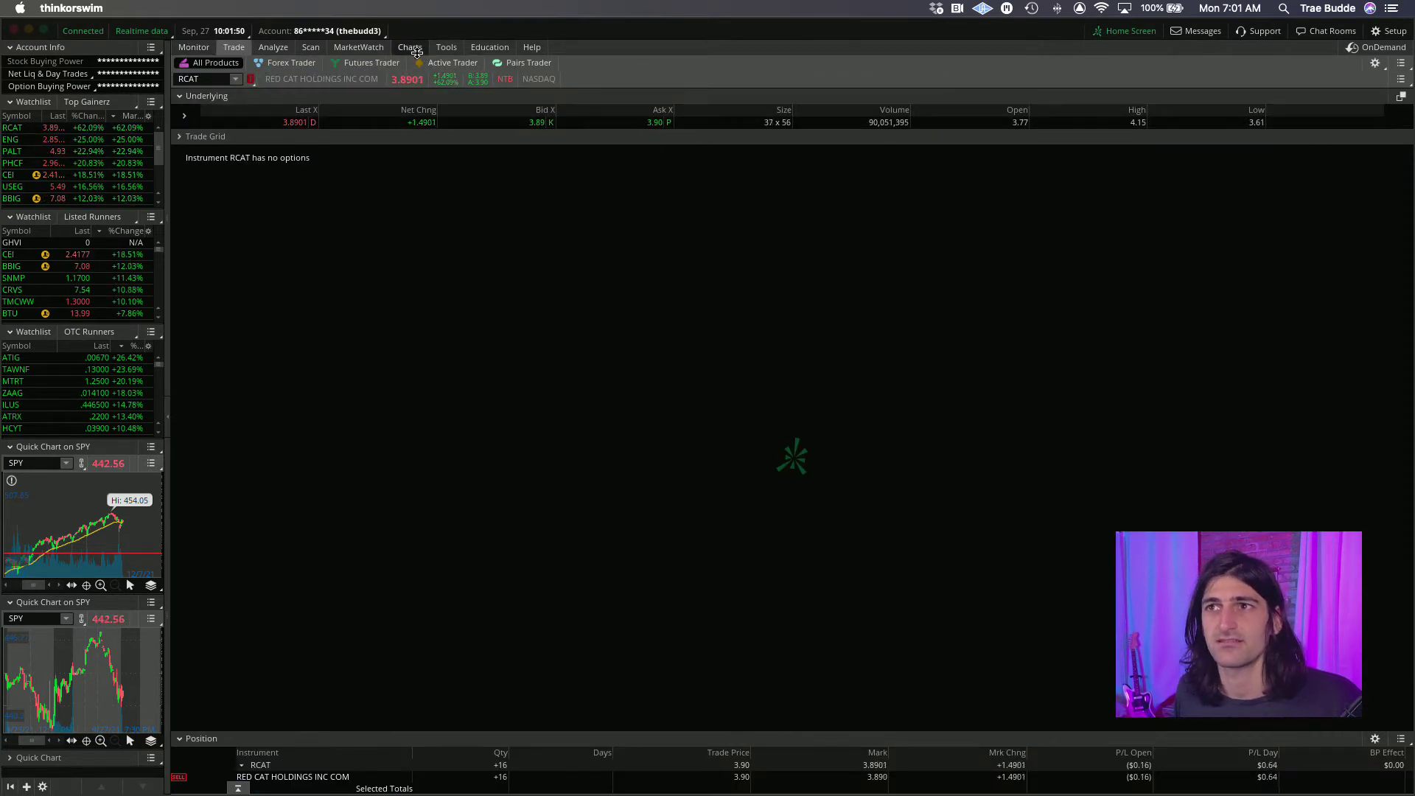
{"action": "left_click", "coordinate": [425, 62]}
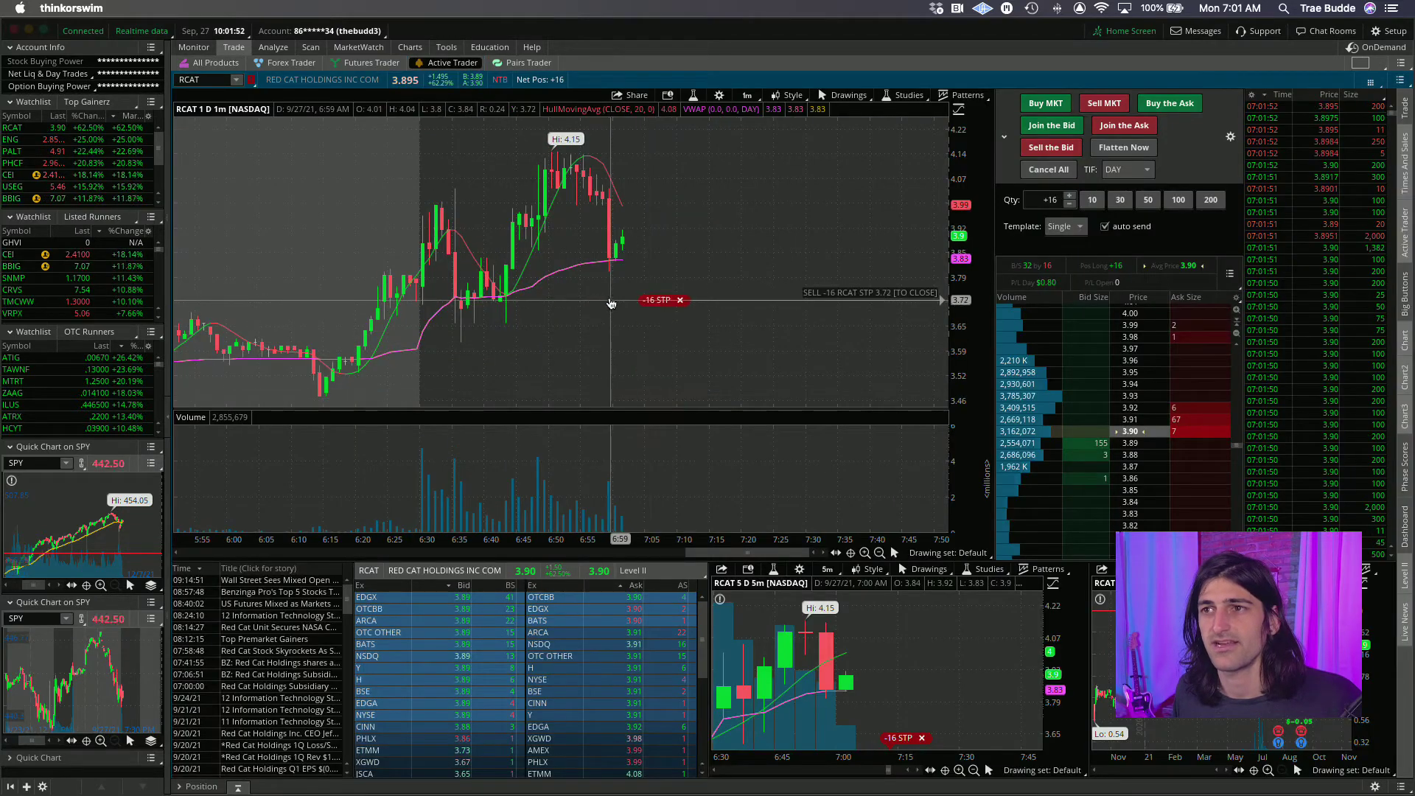
Step: Drag RCAT's -16 STP order line down to 3.60, then go back to the Charts grid
{"action": "left_click_drag", "start_coordinate": [617, 345], "coordinate": [618, 349]}
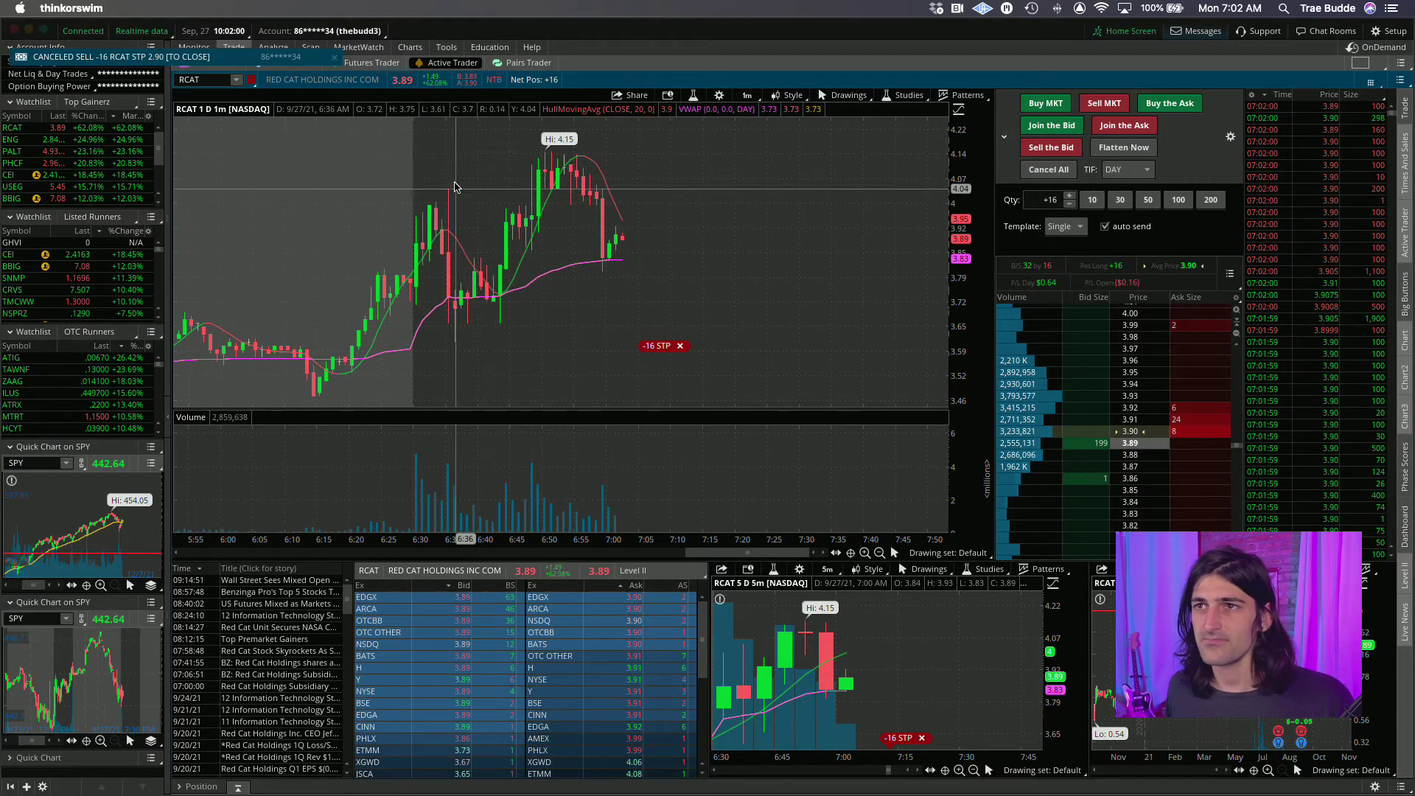
{"action": "left_click", "coordinate": [410, 46]}
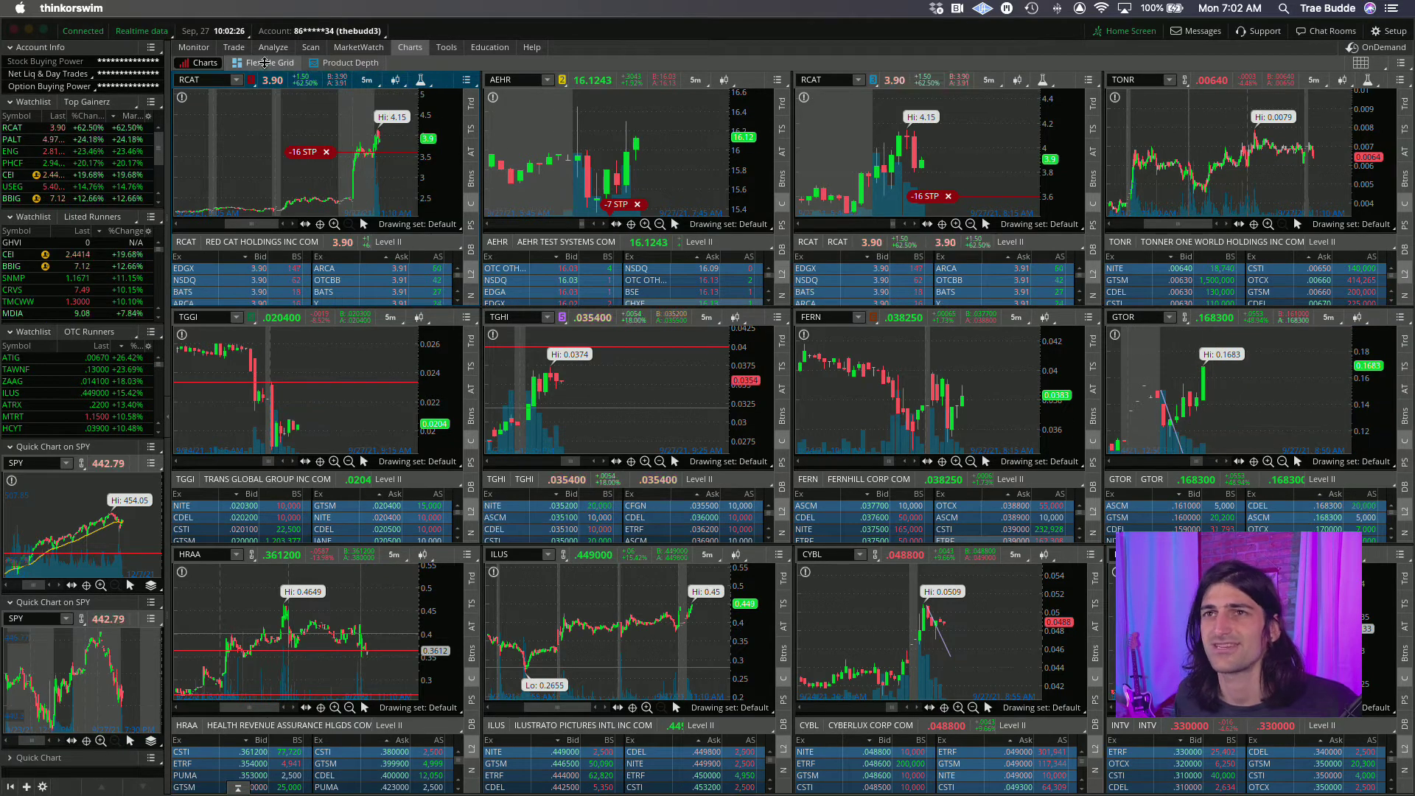
Step: Load GTOR in Active Trader, zoom into its shaded early-morning 1-minute stretch, then zoom back out
{"action": "mouse_move", "coordinate": [223, 42]}
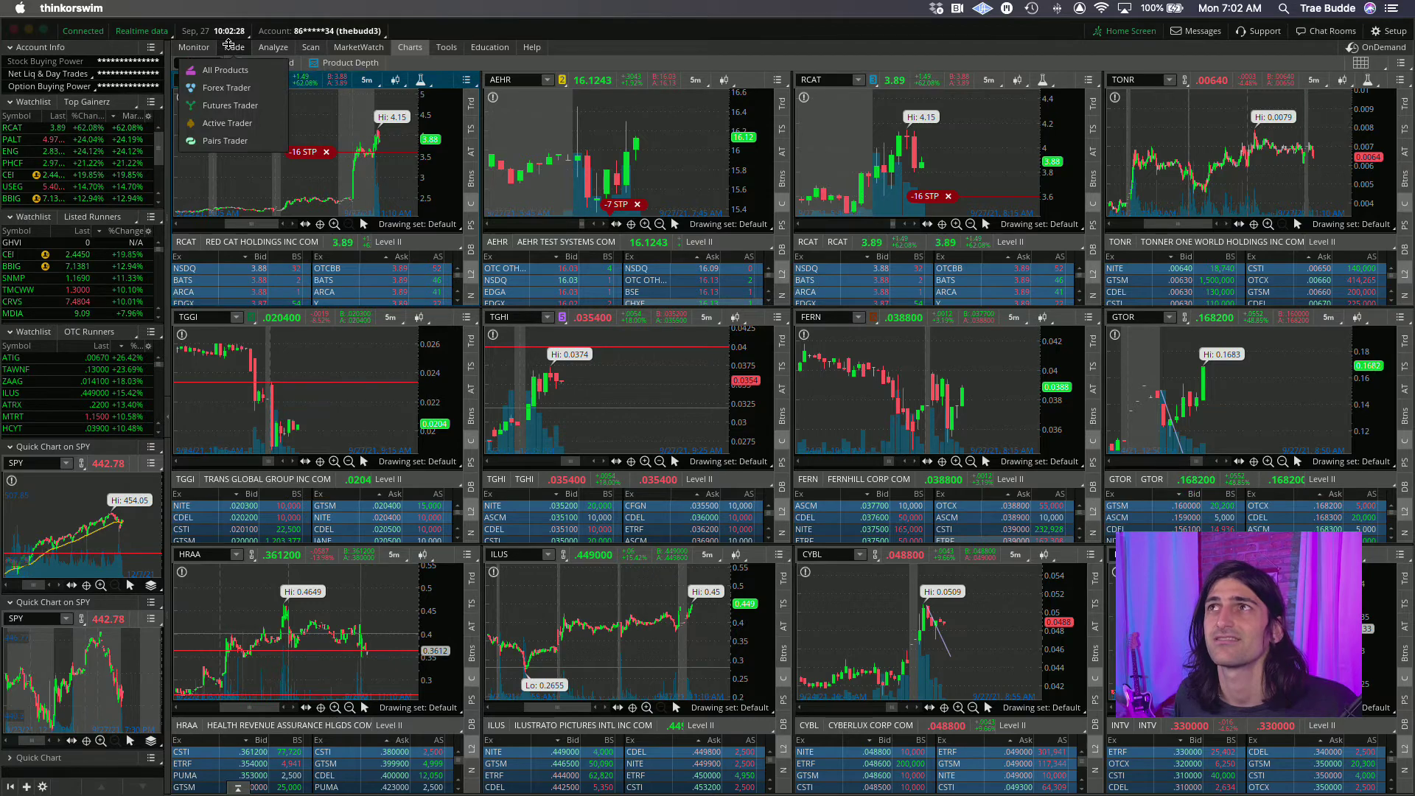
{"action": "left_click", "coordinate": [230, 45]}
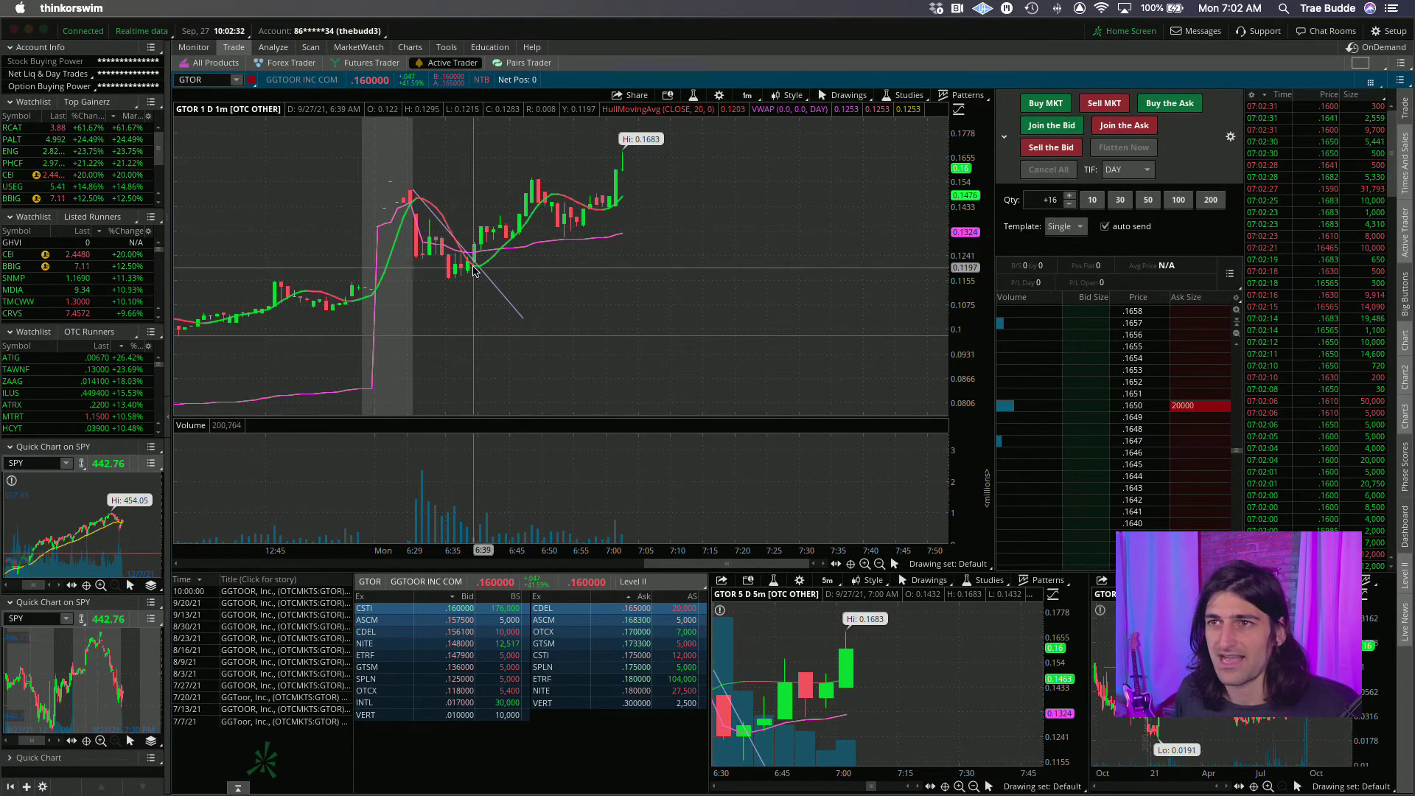
{"action": "left_click_drag", "start_coordinate": [590, 292], "coordinate": [590, 293]}
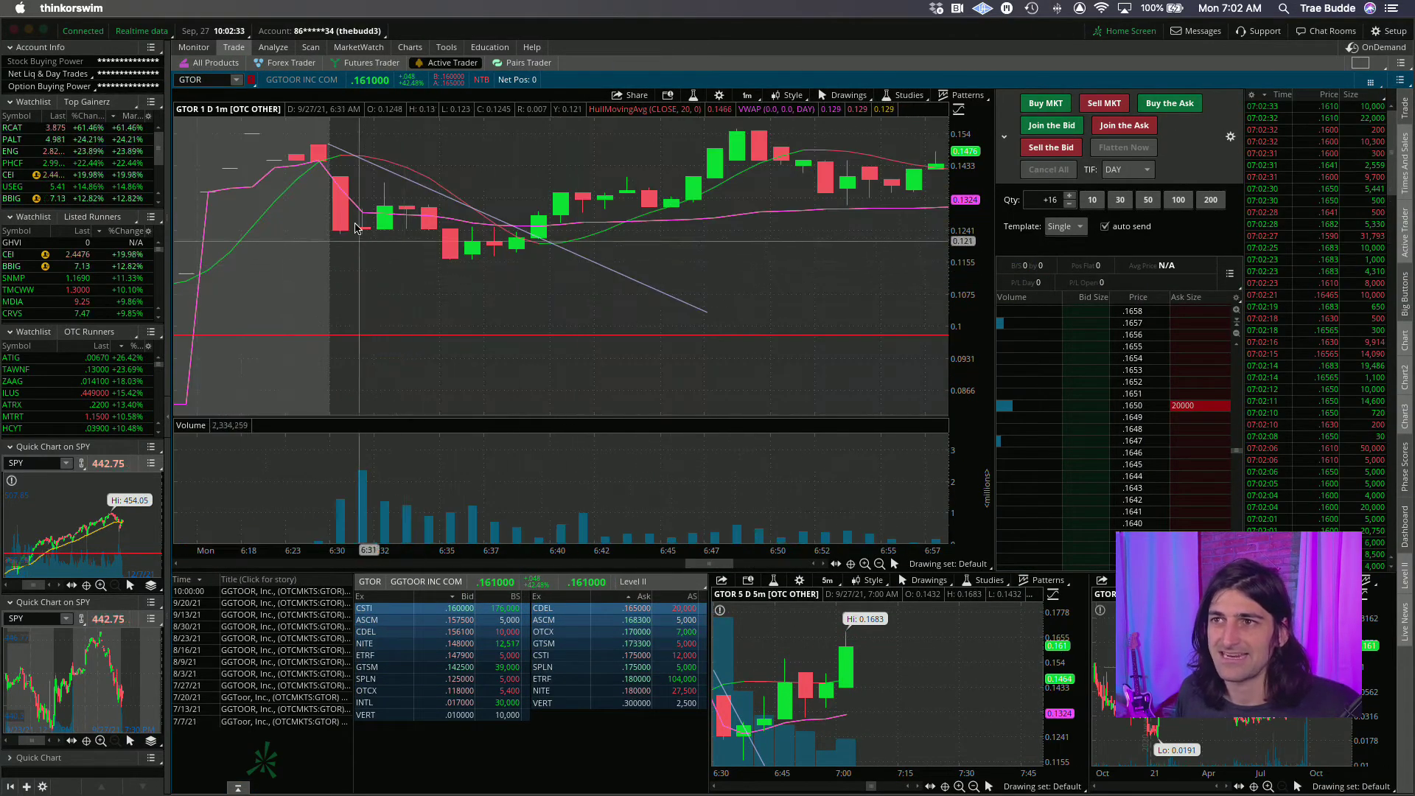
{"action": "left_click", "coordinate": [880, 563]}
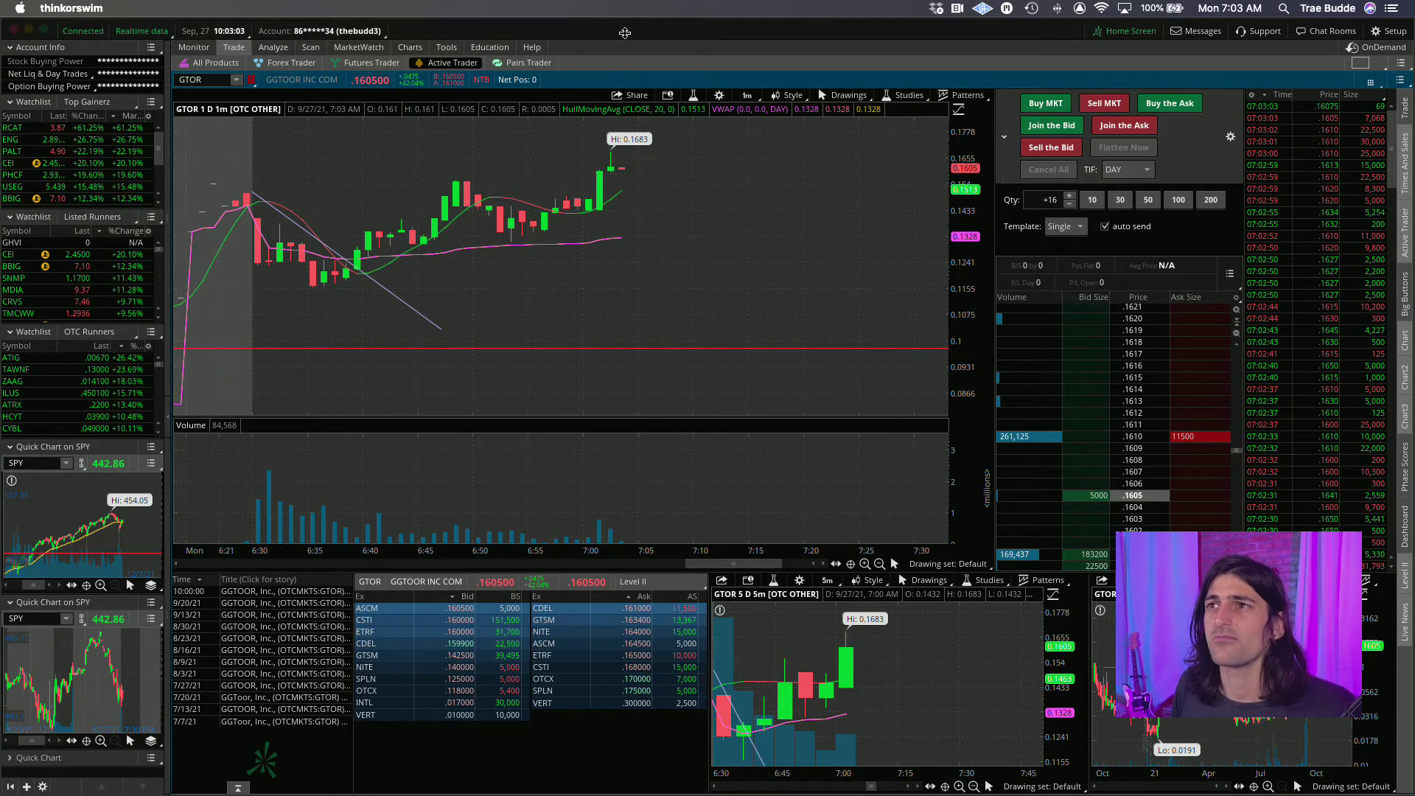
Step: Back on the twelve-chart grid, zoom into the TONR chart and then zoom it back out
{"action": "mouse_move", "coordinate": [417, 49]}
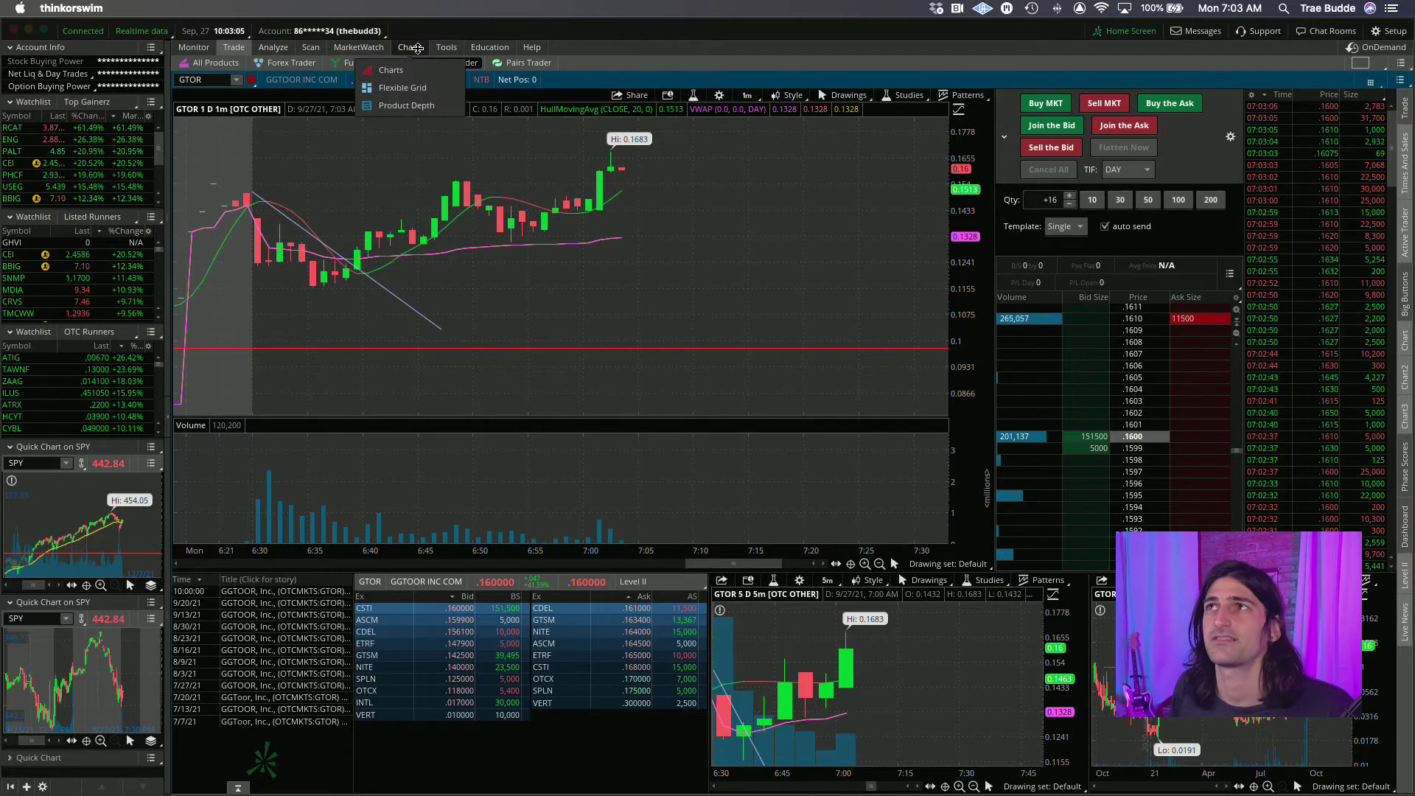
{"action": "left_click", "coordinate": [416, 49]}
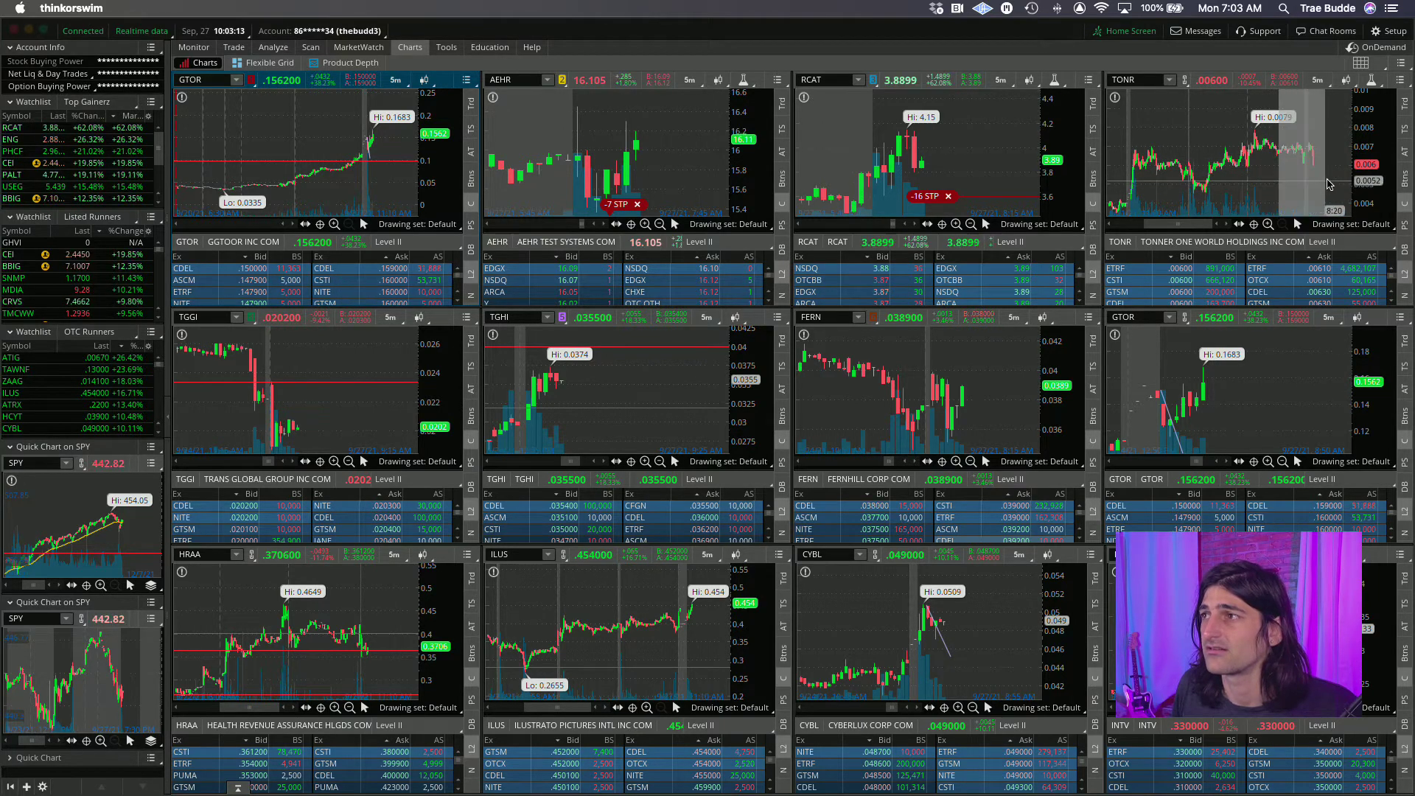
{"action": "scroll", "coordinate": [1316, 190], "scroll_direction": "up", "scroll_amount": 3}
{"action": "left_click", "coordinate": [1283, 225]}
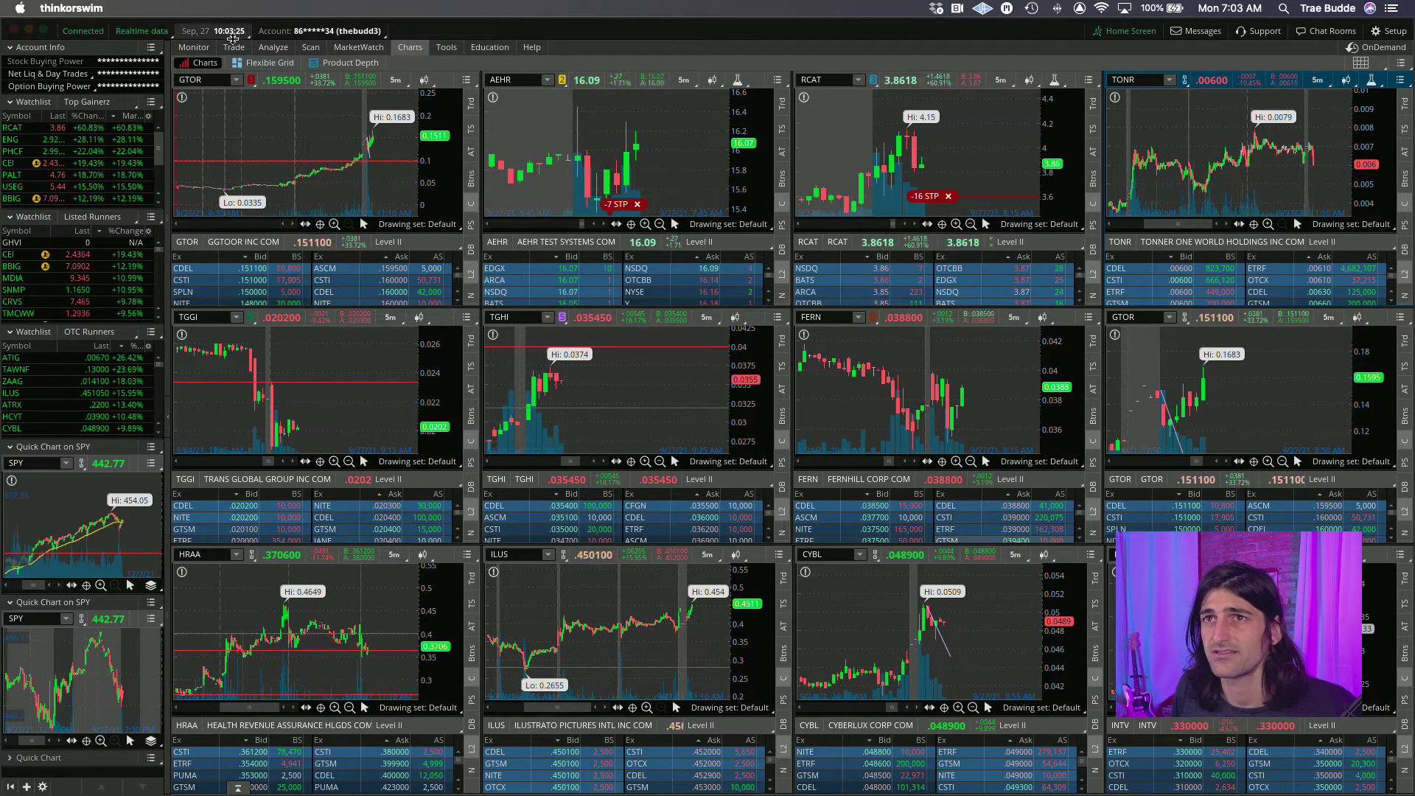
{"action": "mouse_move", "coordinate": [247, 46]}
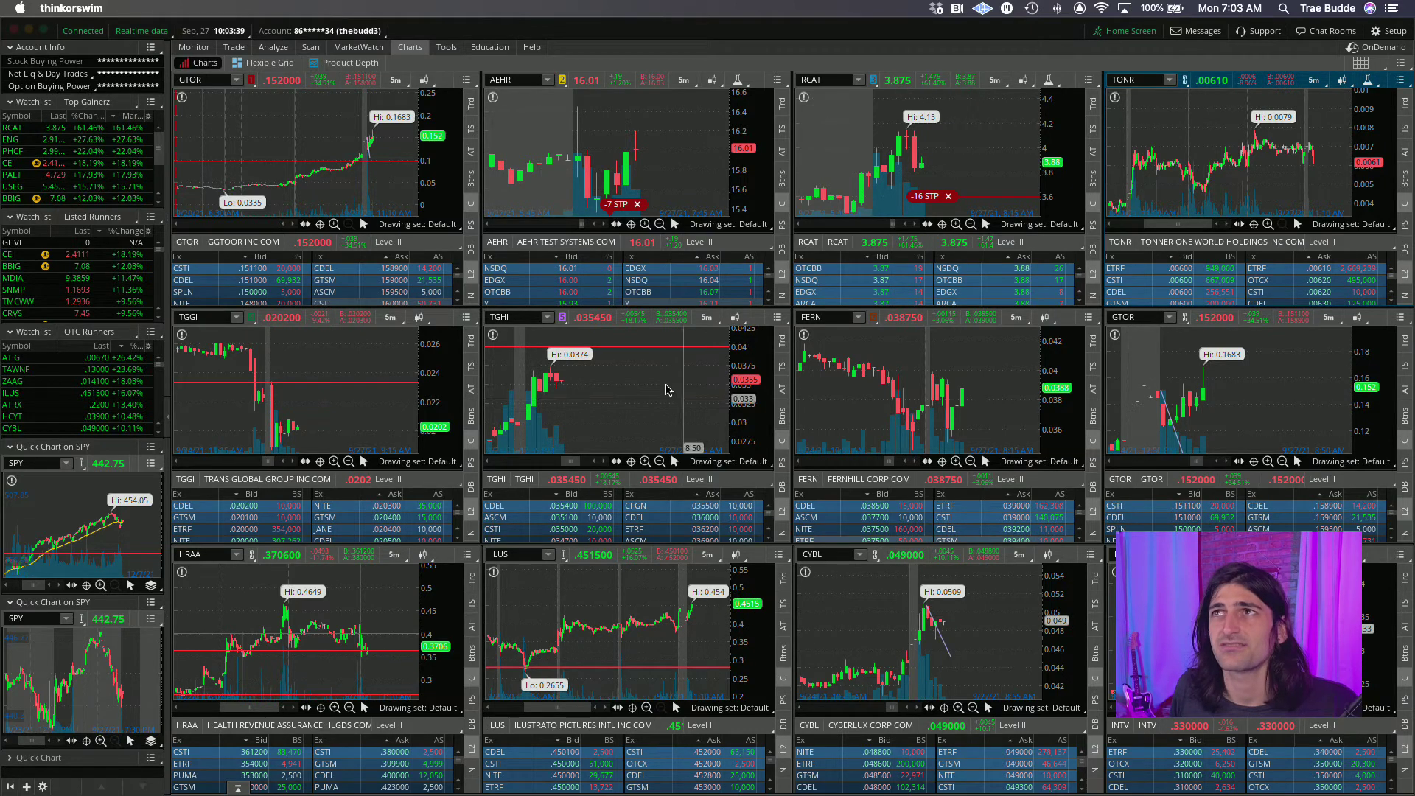
{"action": "scroll", "coordinate": [402, 162], "scroll_direction": "up", "scroll_amount": 3}
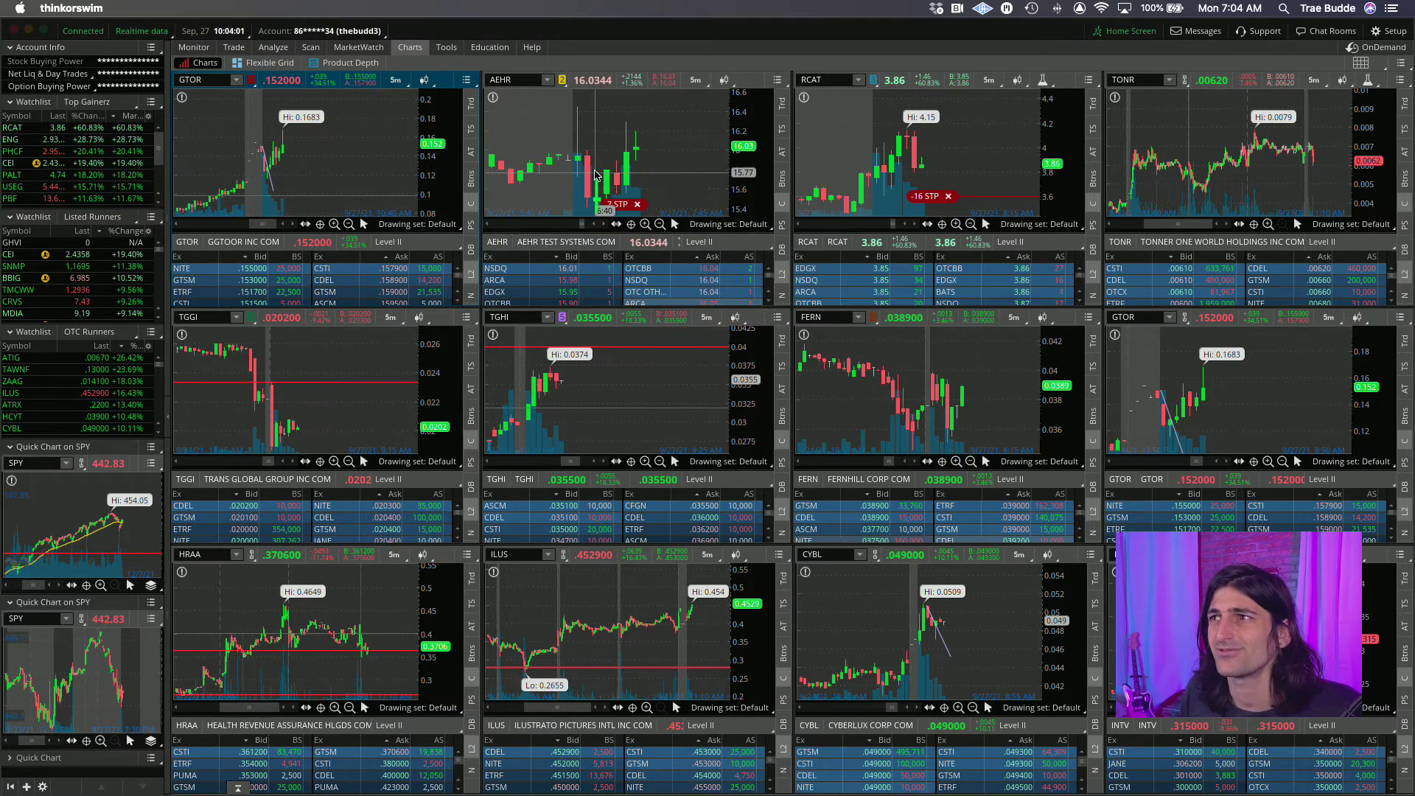
Step: Open Active Trader and load AEHR into it
{"action": "left_click", "coordinate": [234, 47]}
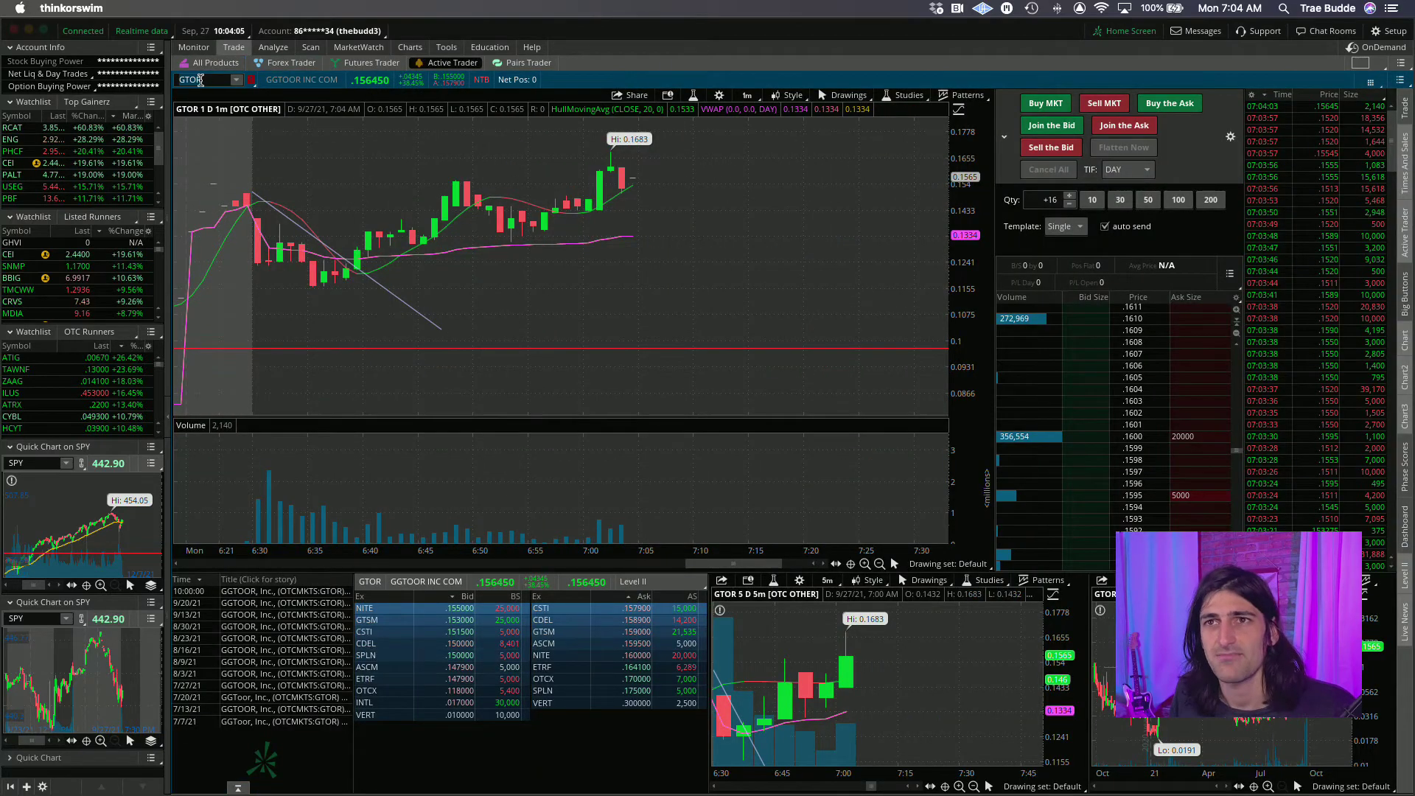
{"action": "left_click", "coordinate": [201, 80]}
{"action": "type", "text": "AEHR"}
{"action": "key", "text": "Return"}
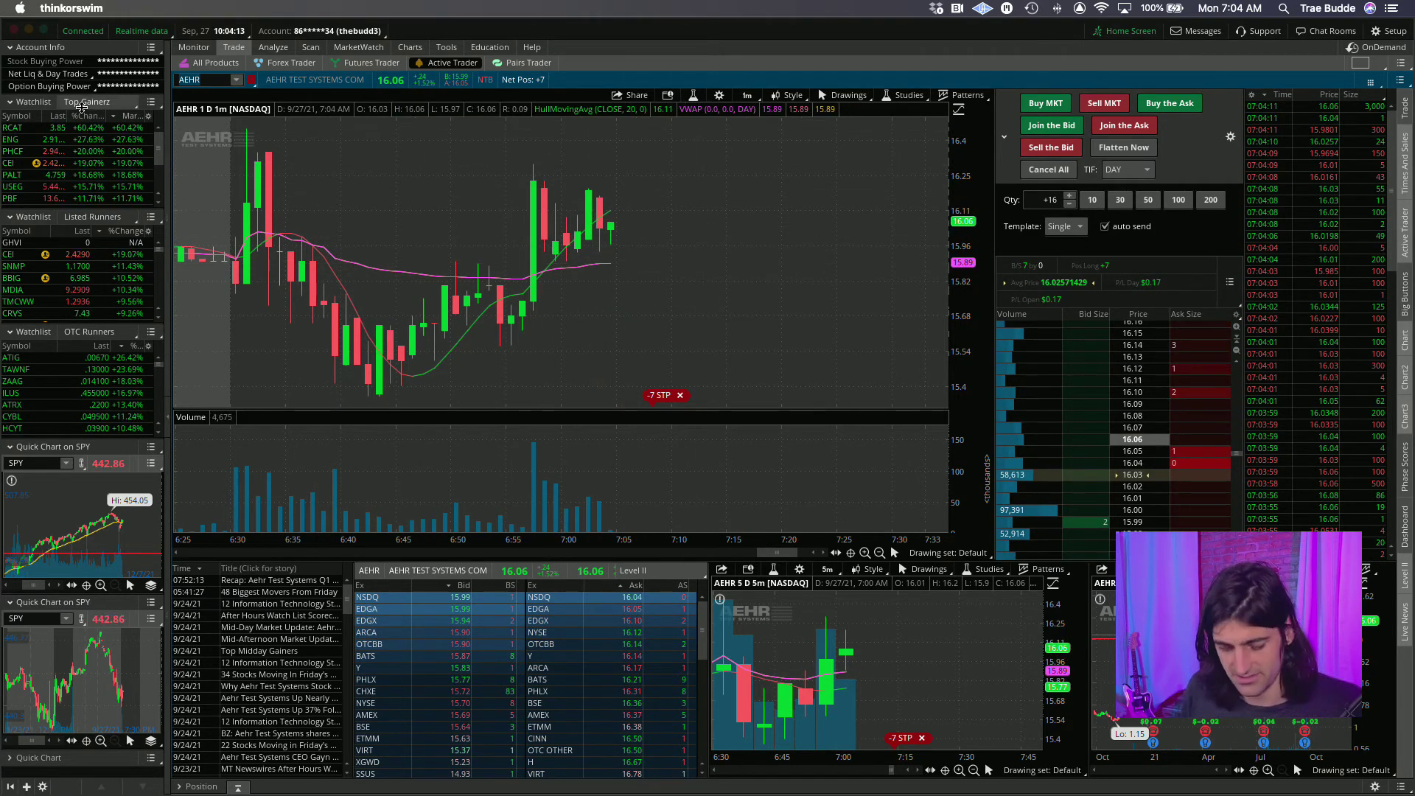
Step: Switch Active Trader to RCAT and scroll its chart to show the -16 stop order
{"action": "type", "text": "AT"}
{"action": "key", "text": "Return"}
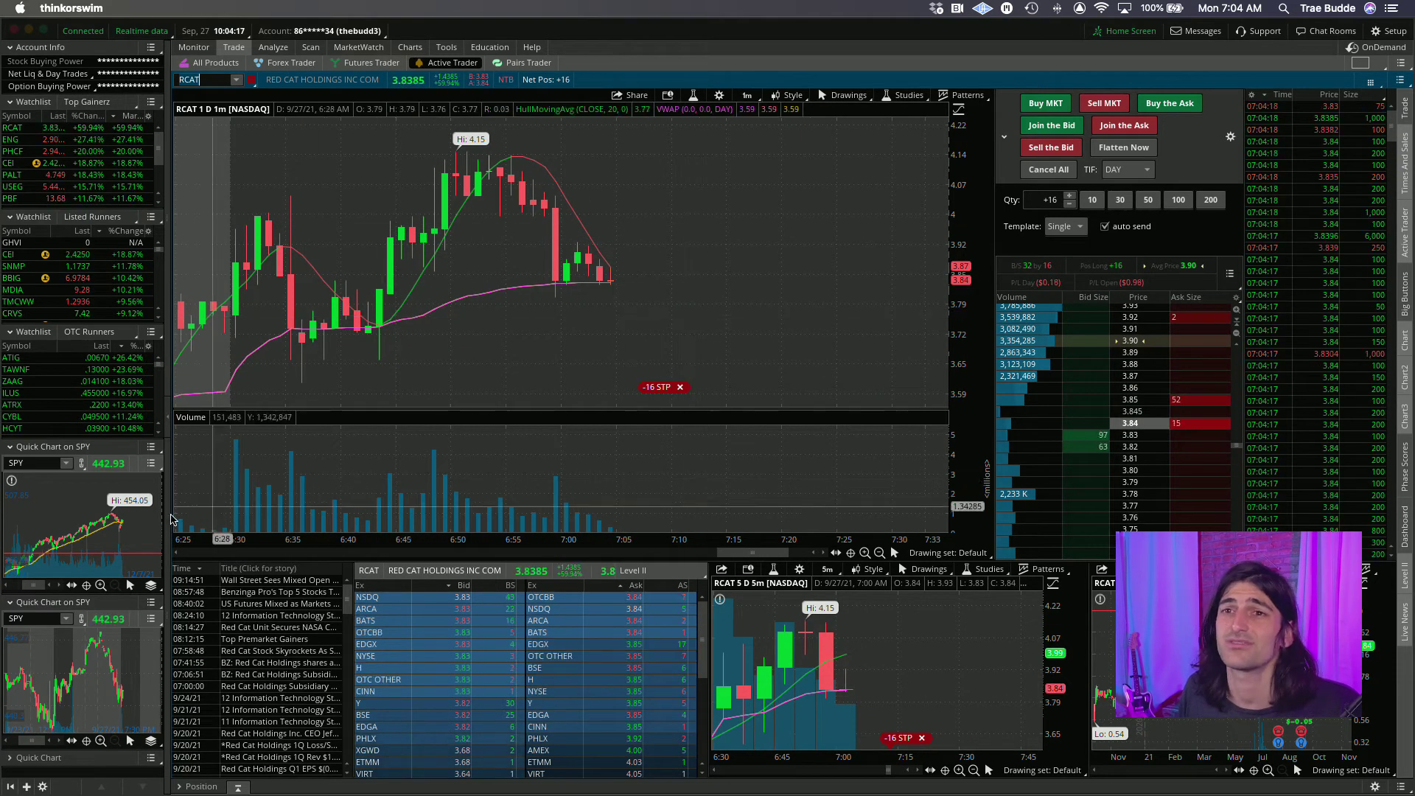
{"action": "scroll", "coordinate": [94, 542], "scroll_direction": "down", "scroll_amount": 5}
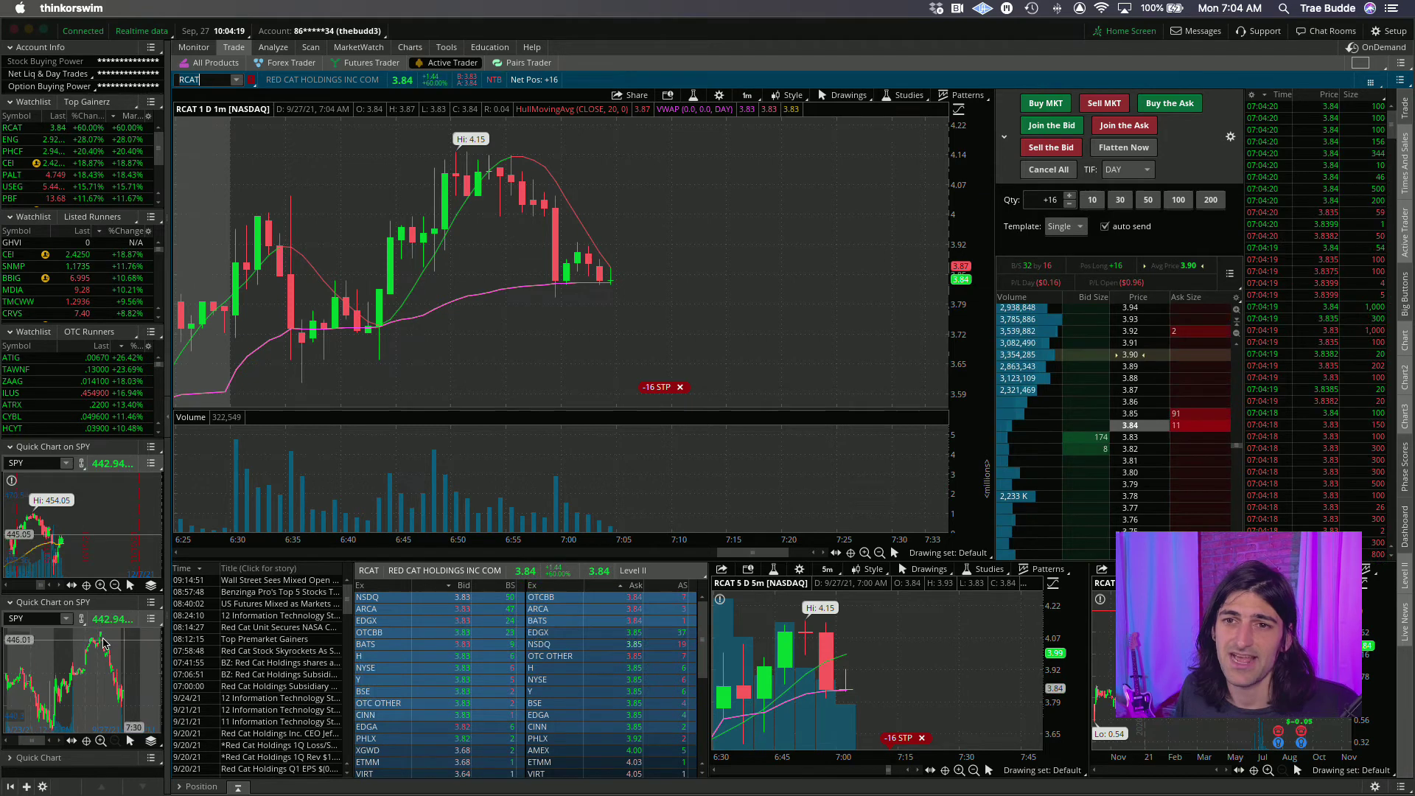
{"action": "scroll", "coordinate": [110, 697], "scroll_direction": "down", "scroll_amount": 3}
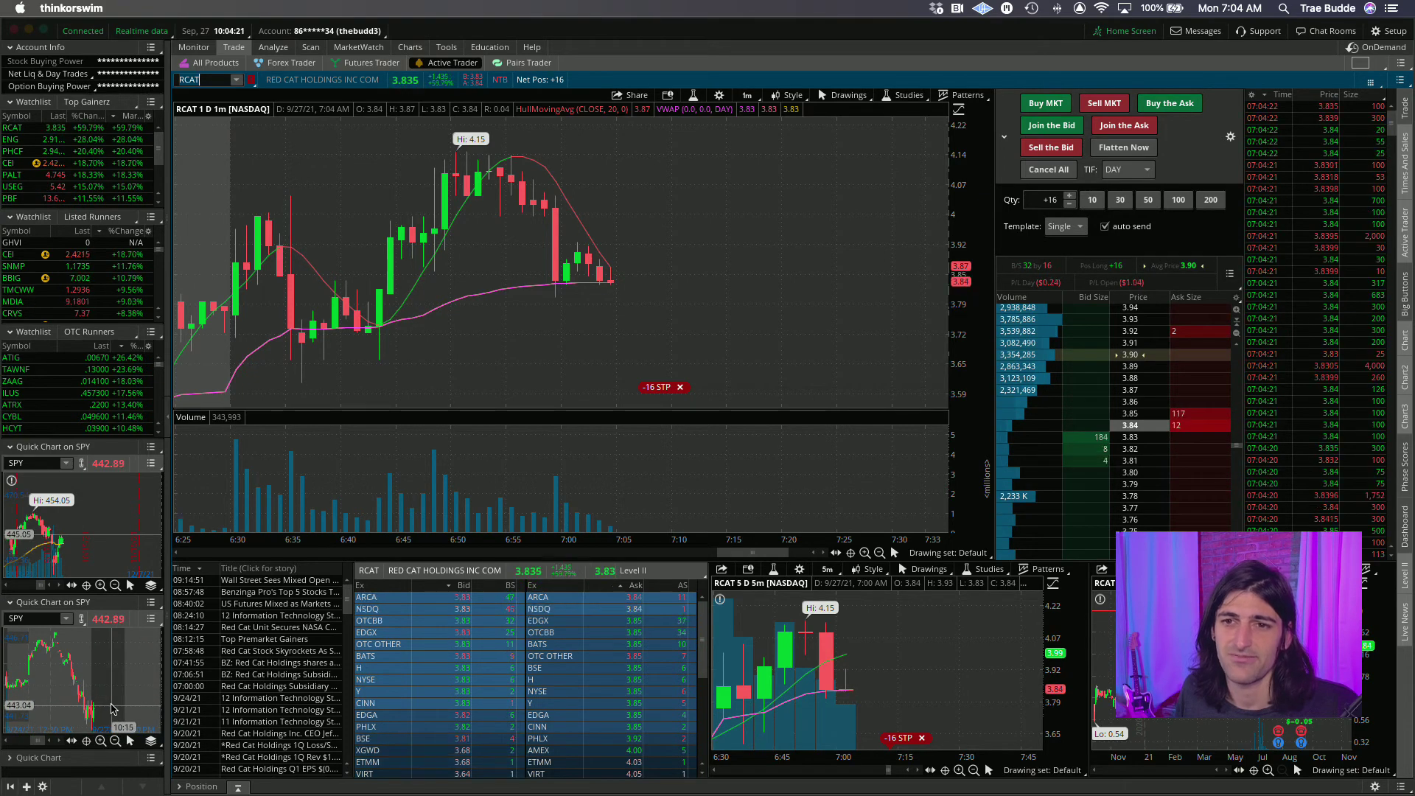
{"action": "scroll", "coordinate": [114, 546], "scroll_direction": "down", "scroll_amount": 3}
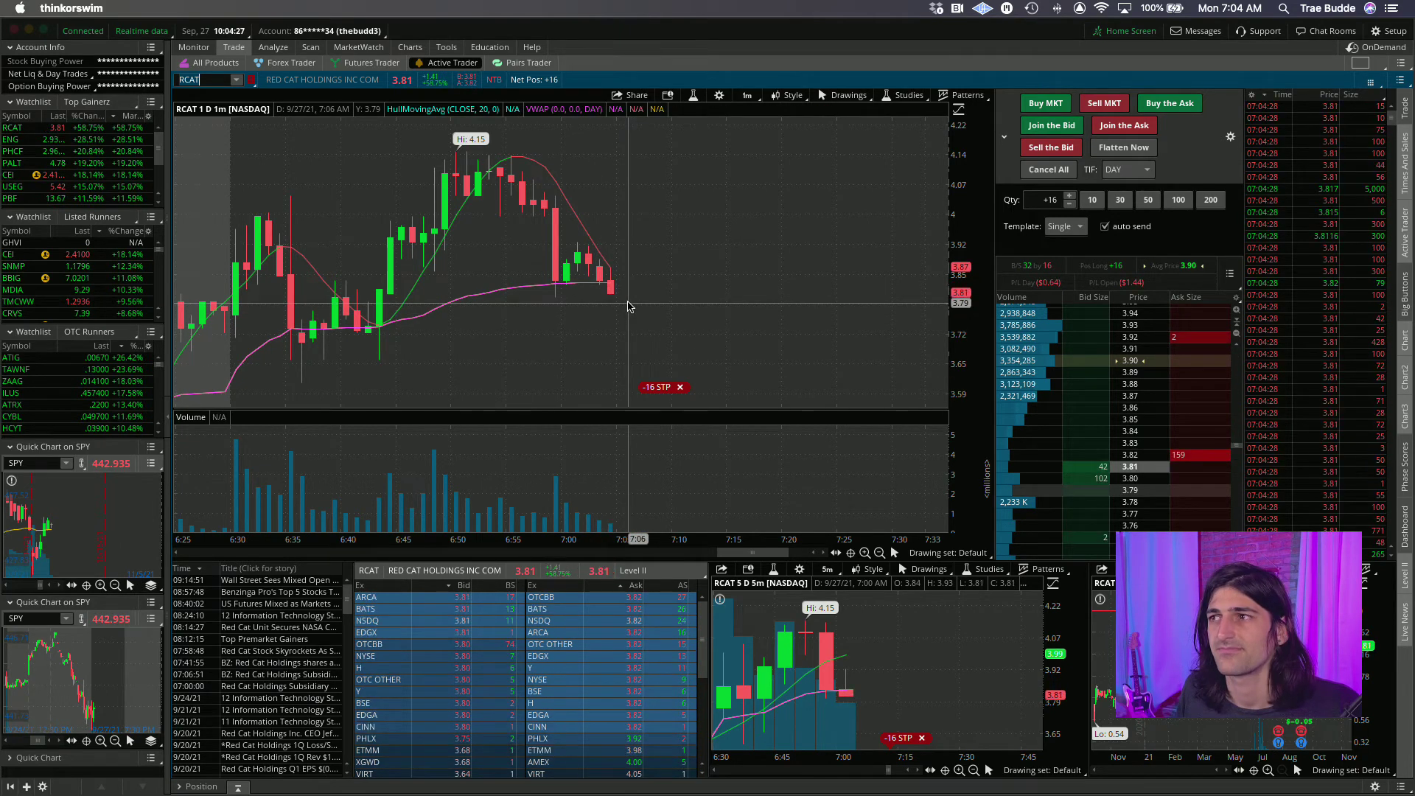
Step: Open the Tools menu listing thinkLog, Videos and Shared Items
{"action": "left_click", "coordinate": [445, 46]}
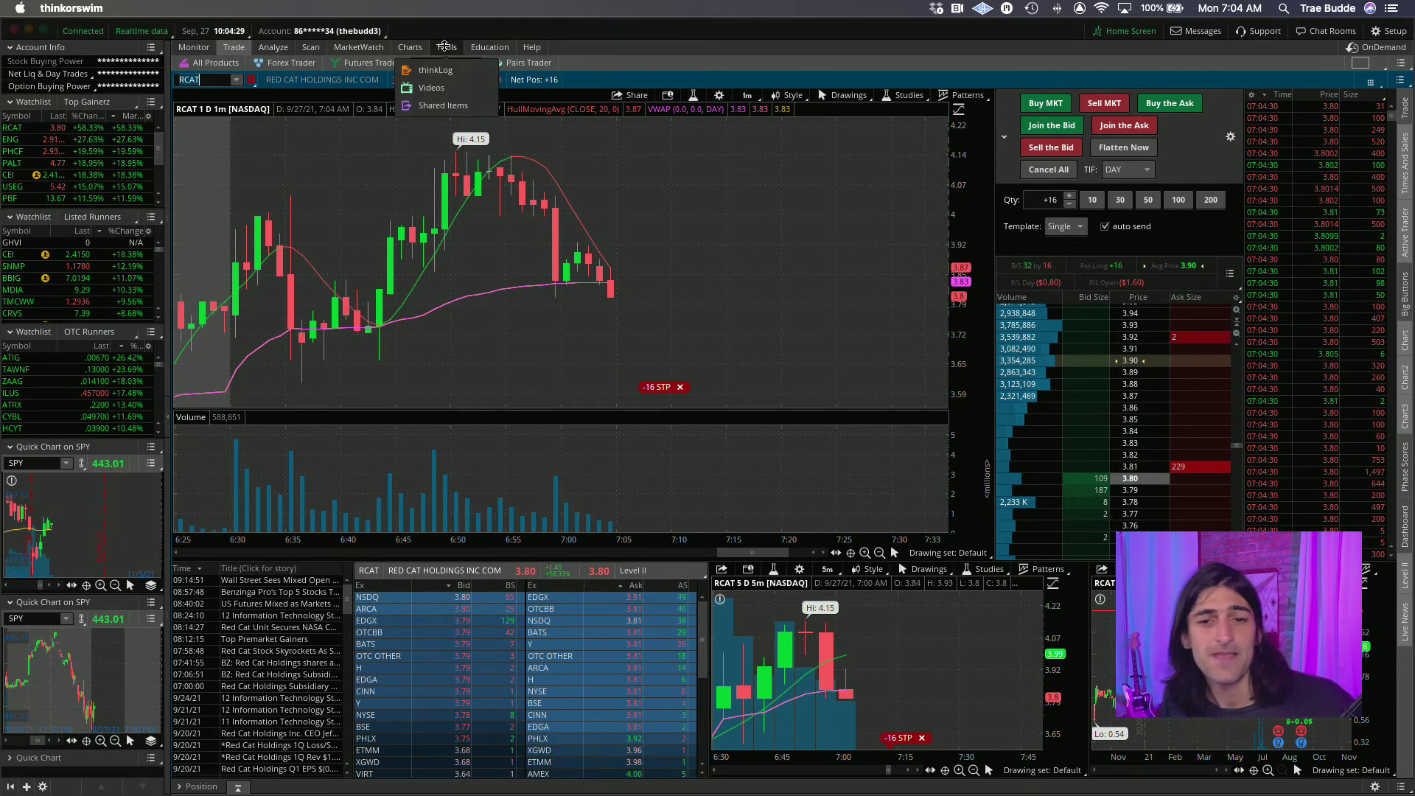